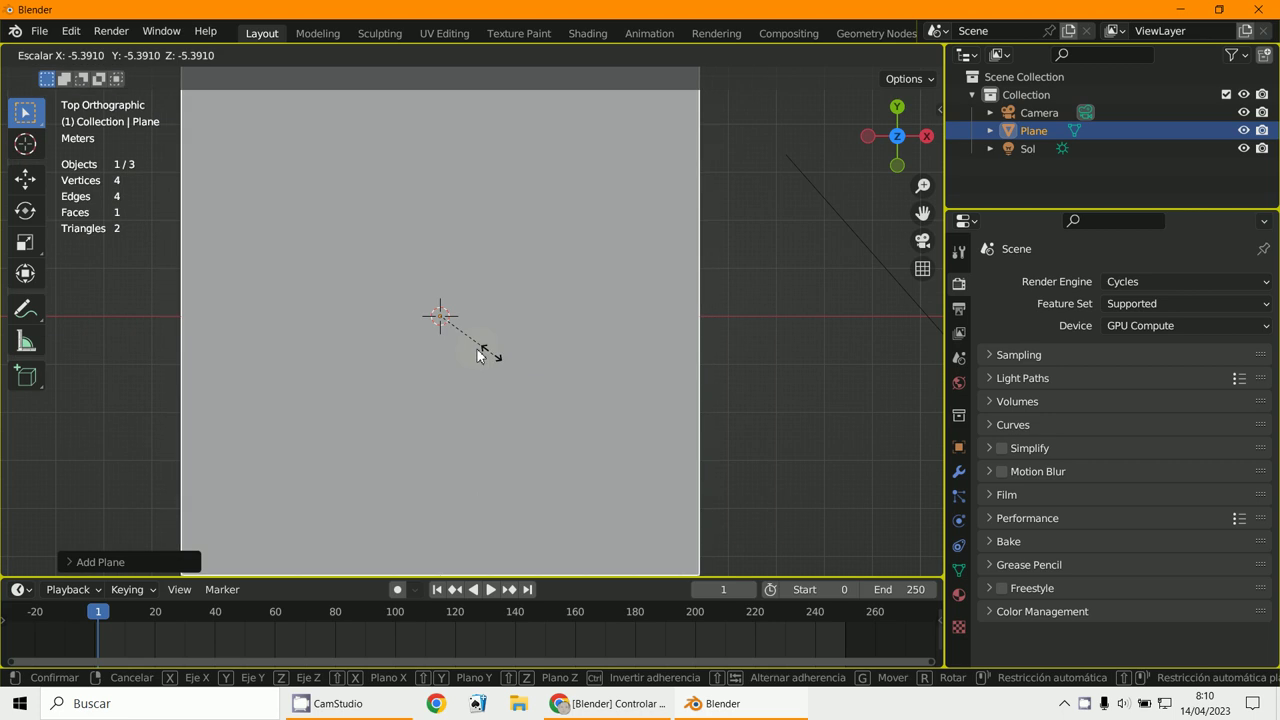
Scale up the new plane around its centre and switch it to Edit Mode
{"action": "left_click", "coordinate": [441, 320]}
{"action": "left_click", "coordinate": [88, 55]}
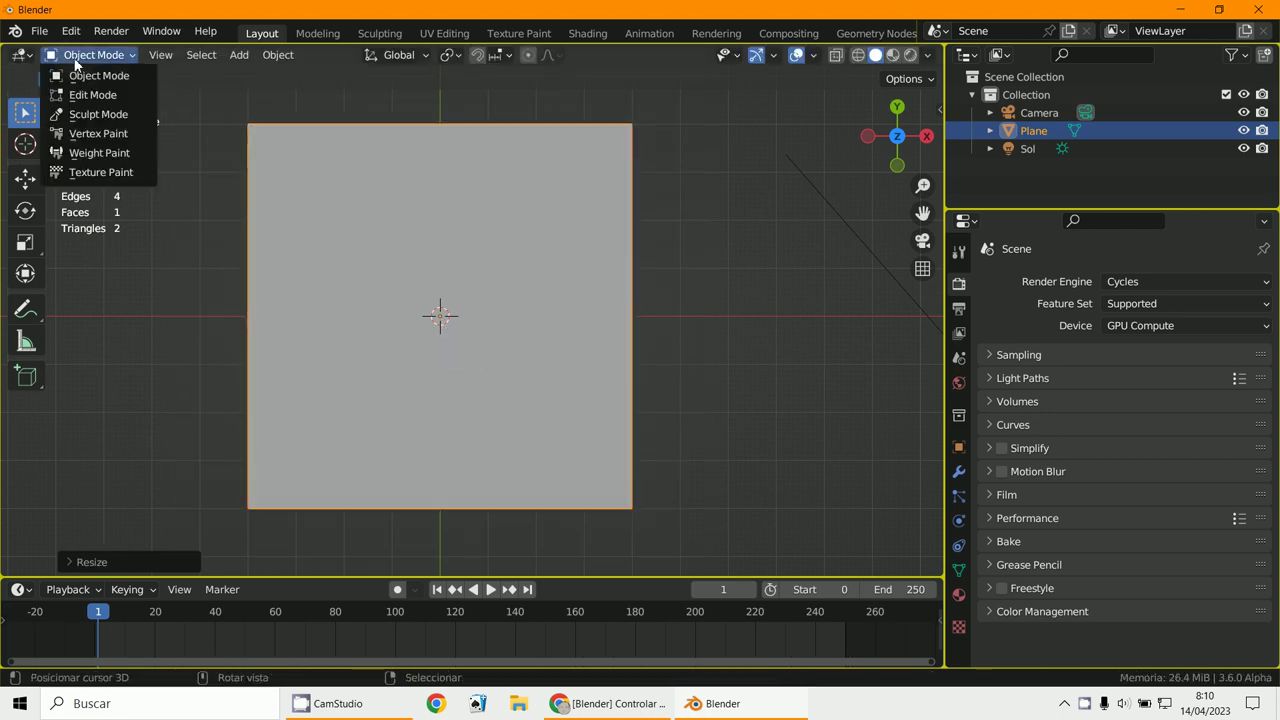
{"action": "left_click", "coordinate": [92, 91]}
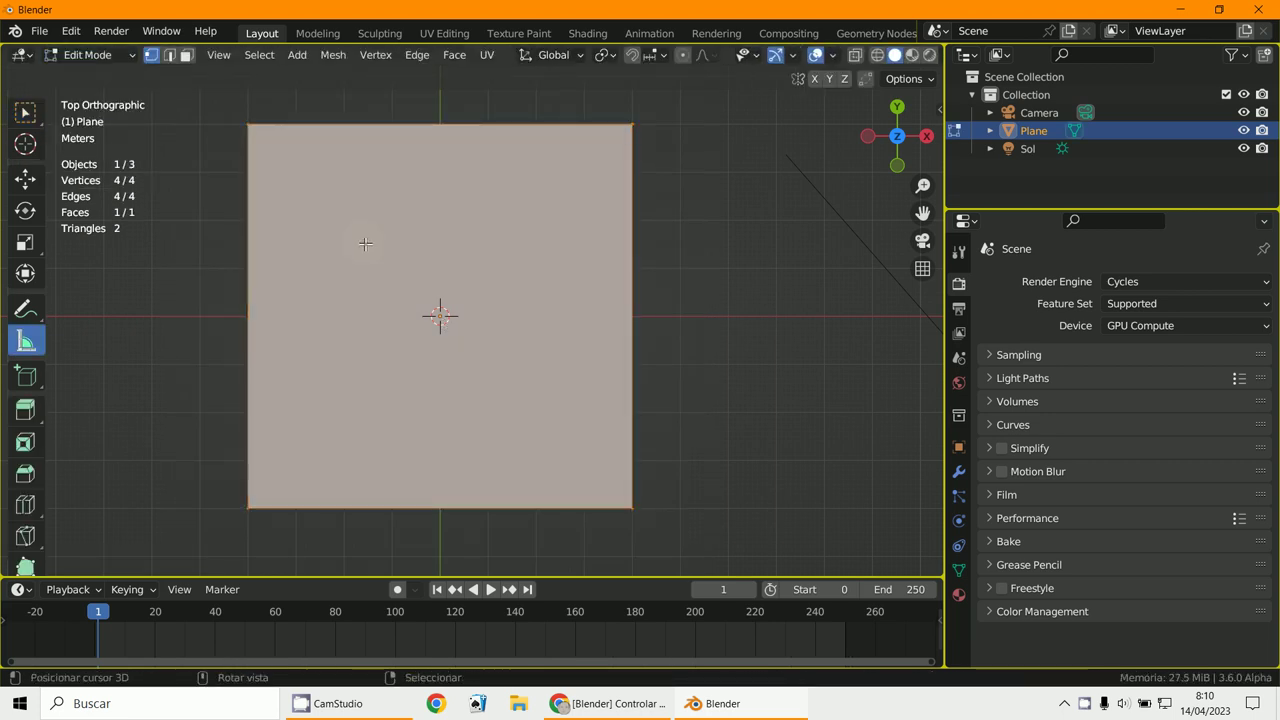
Subdivide the whole plane mesh seven times
{"action": "right_click", "coordinate": [365, 243]}
{"action": "left_click", "coordinate": [332, 291]}
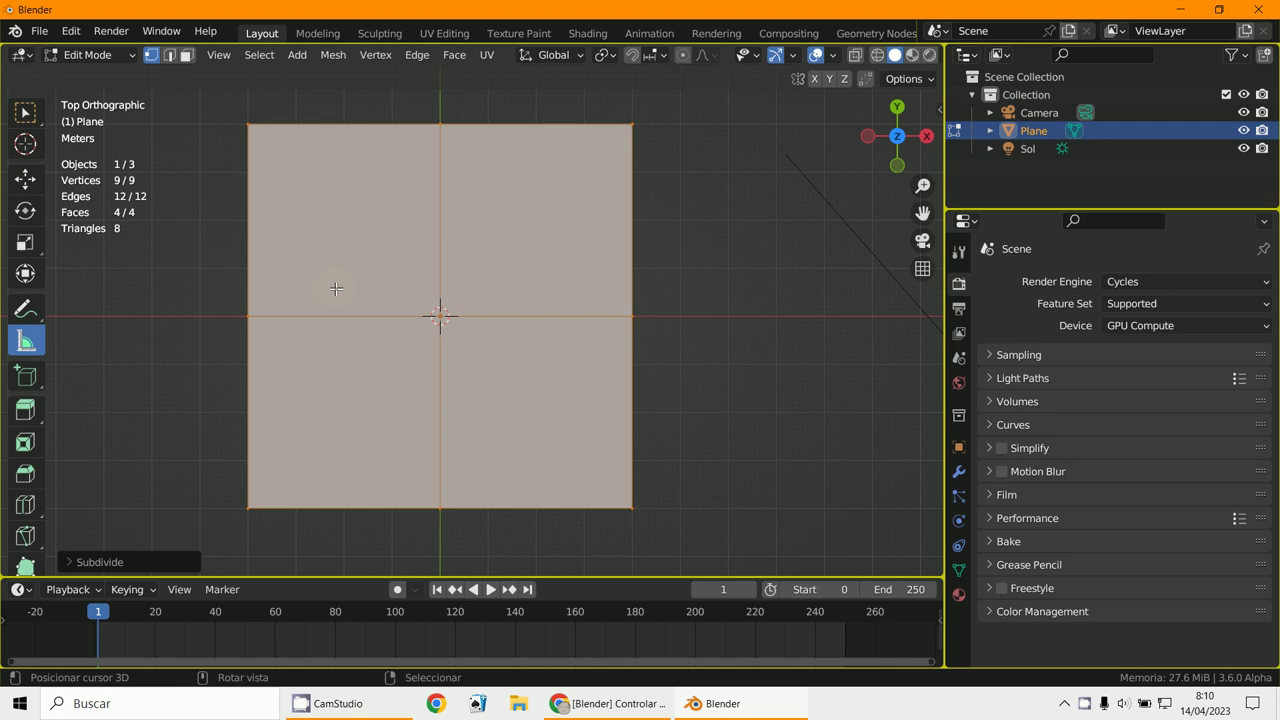
{"action": "right_click", "coordinate": [335, 286]}
{"action": "left_click", "coordinate": [335, 284]}
{"action": "right_click", "coordinate": [335, 284]}
{"action": "left_click", "coordinate": [335, 284]}
{"action": "right_click", "coordinate": [335, 284]}
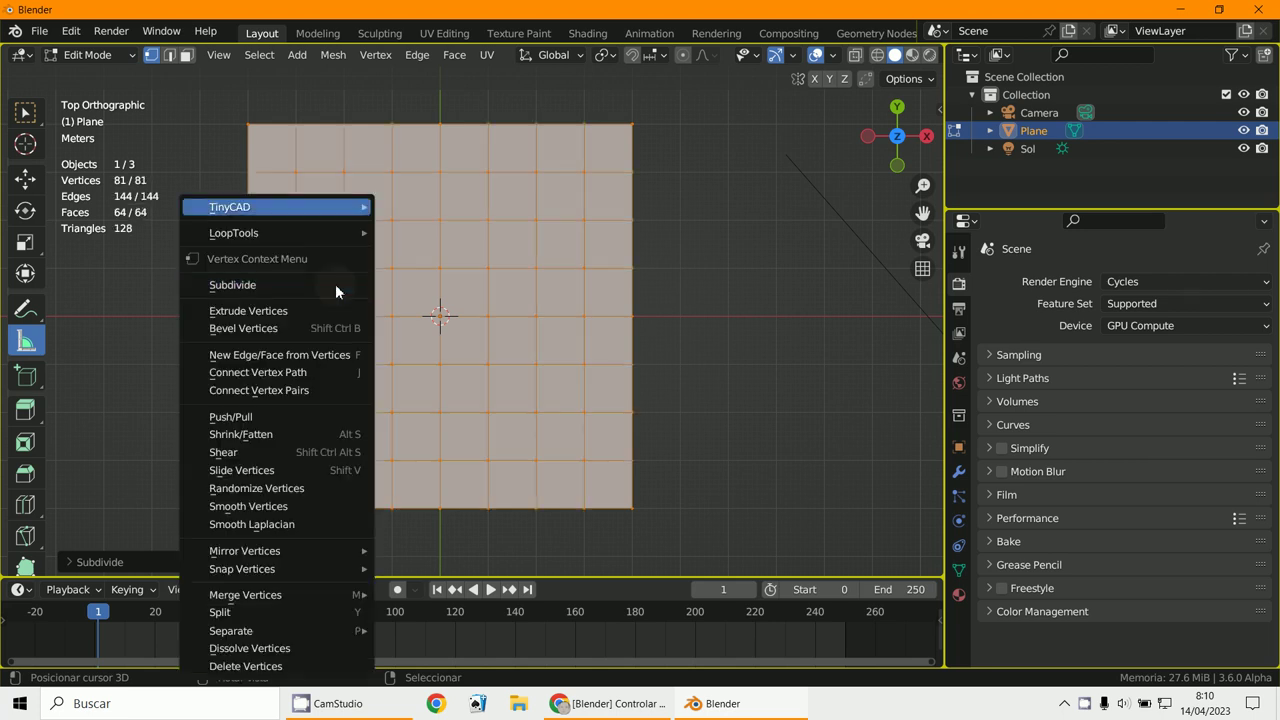
{"action": "left_click", "coordinate": [335, 284]}
{"action": "right_click", "coordinate": [335, 284]}
{"action": "left_click", "coordinate": [335, 284]}
{"action": "right_click", "coordinate": [335, 284]}
{"action": "left_click", "coordinate": [335, 284]}
{"action": "right_click", "coordinate": [335, 284]}
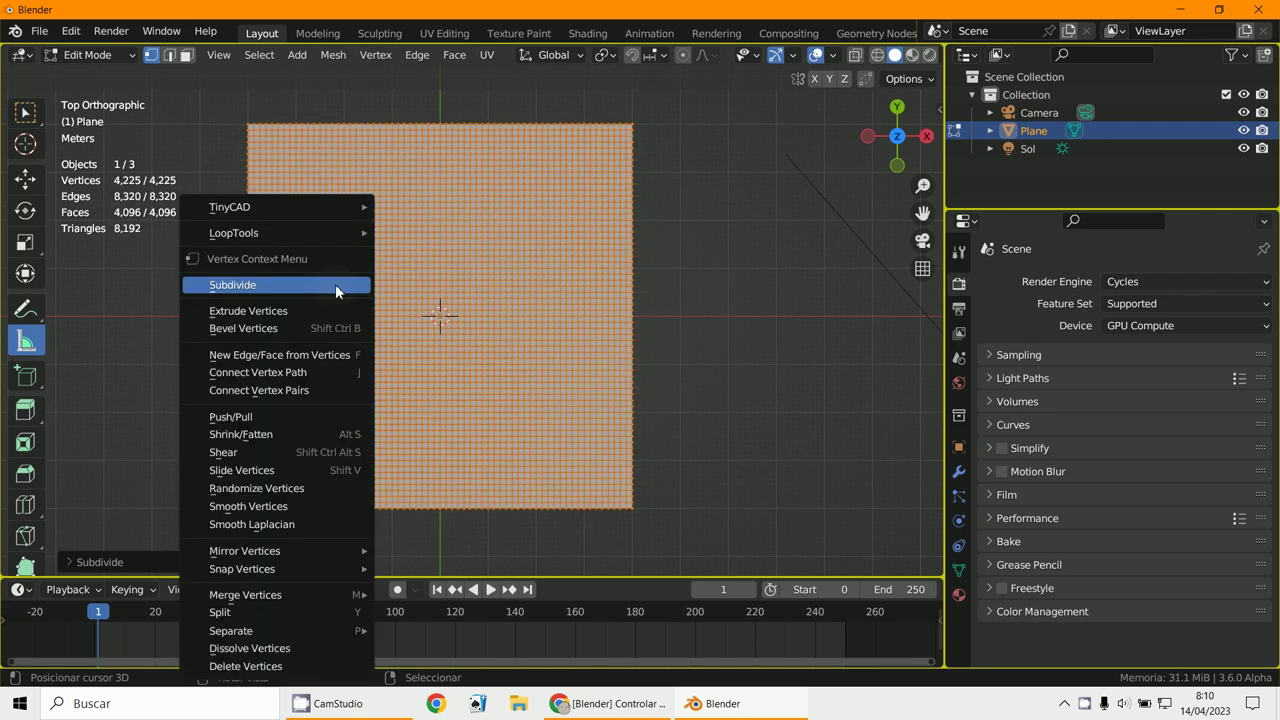
{"action": "left_click", "coordinate": [335, 284]}
Add a new vertex group to the plane and return to Object Mode
{"action": "left_click", "coordinate": [80, 55]}
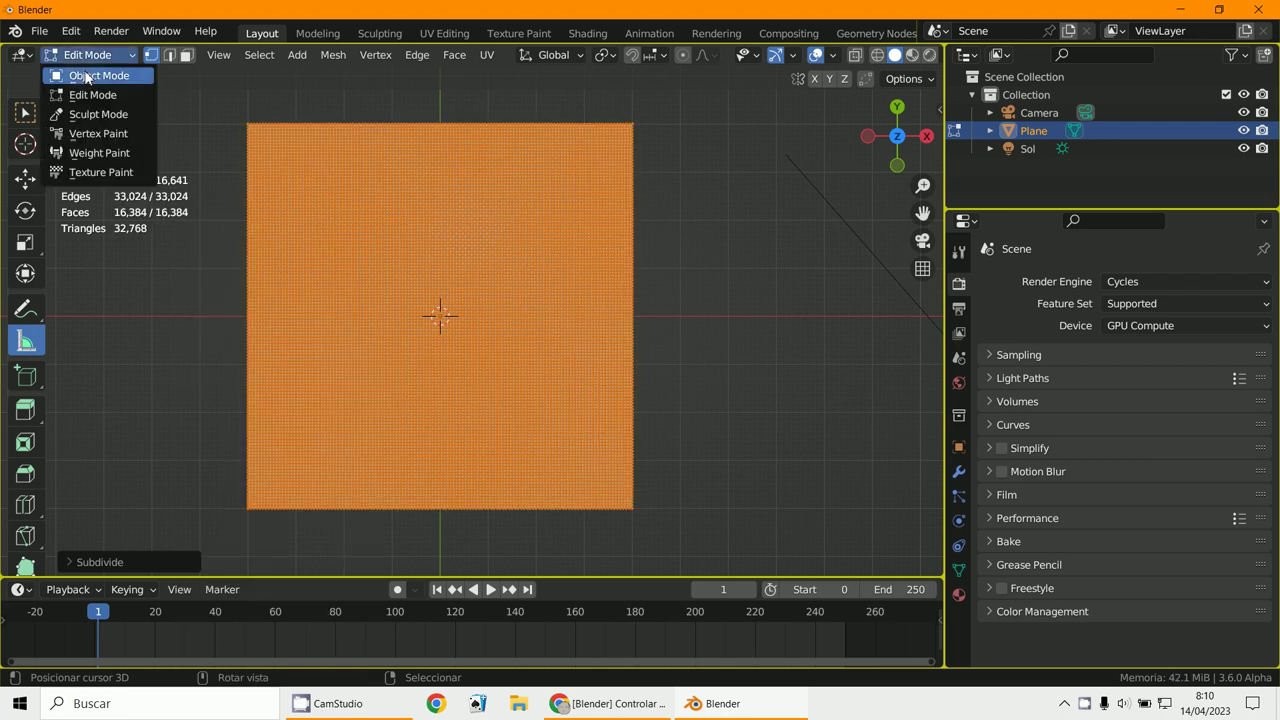
{"action": "left_click", "coordinate": [959, 569]}
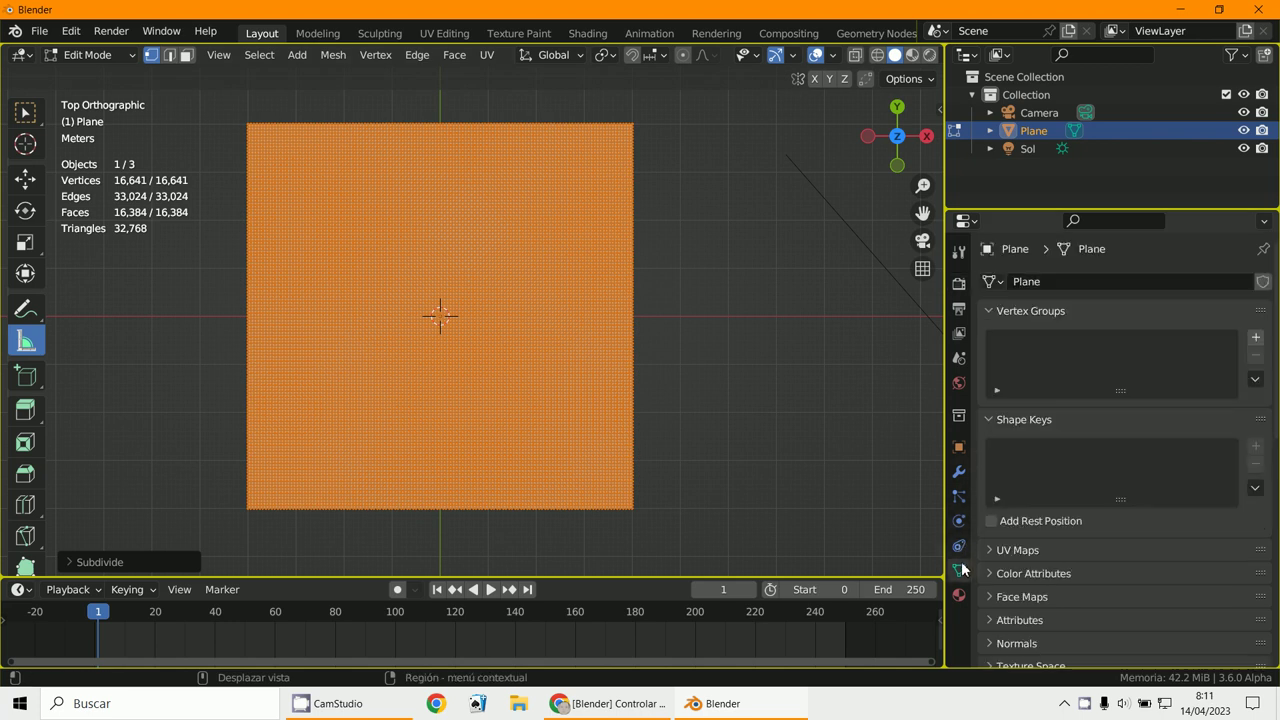
{"action": "left_click", "coordinate": [1256, 340]}
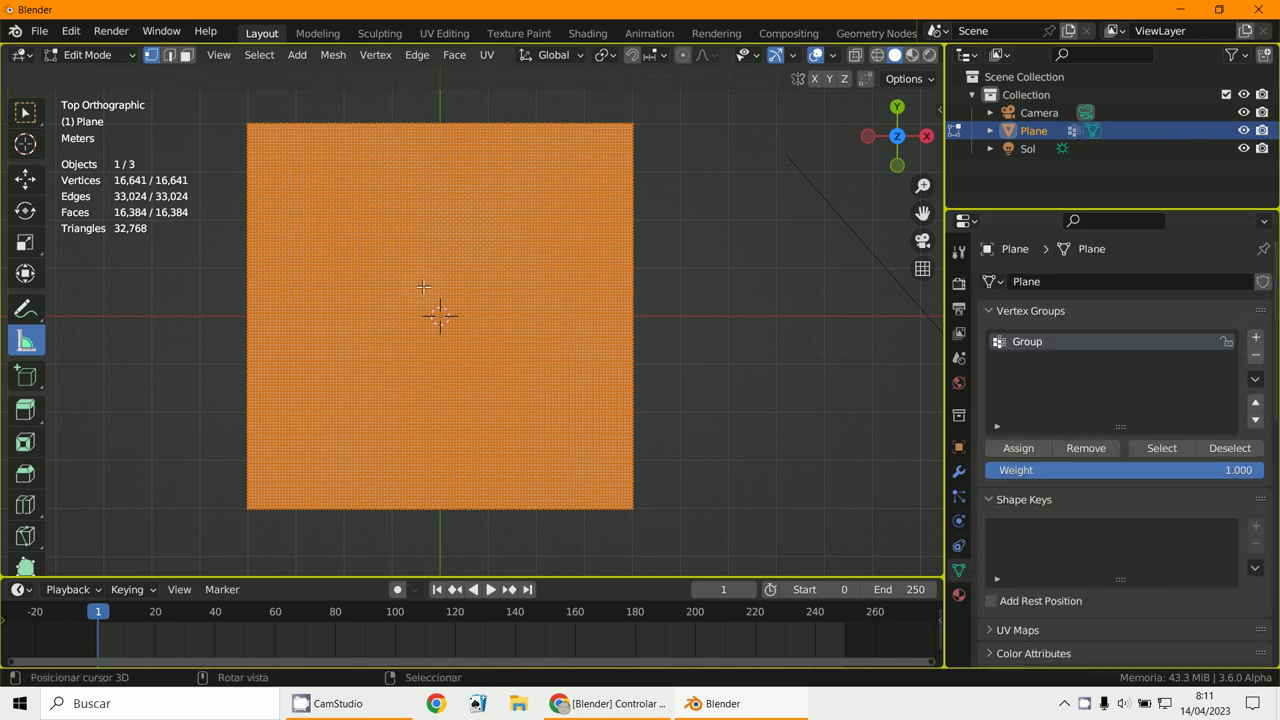
{"action": "left_click", "coordinate": [88, 55]}
{"action": "left_click", "coordinate": [94, 78]}
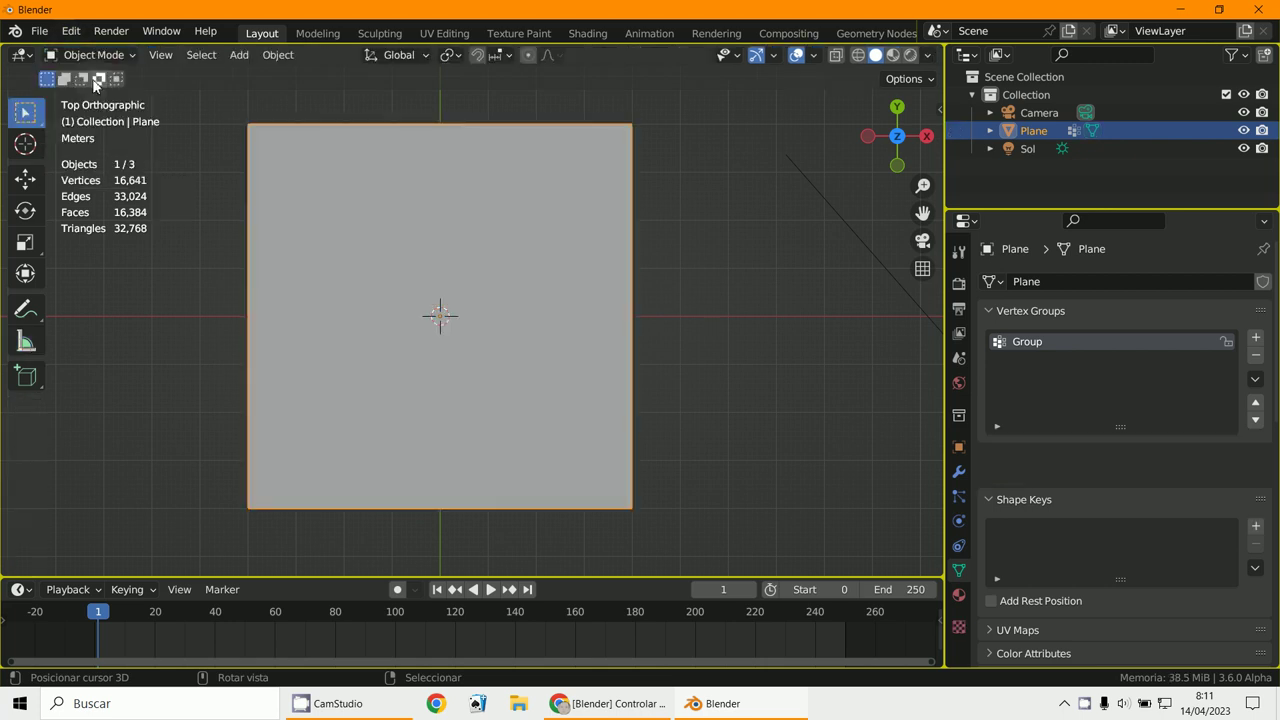
Add a particle system to the plane and set both its emission start and end frames to 1
{"action": "left_click", "coordinate": [958, 494]}
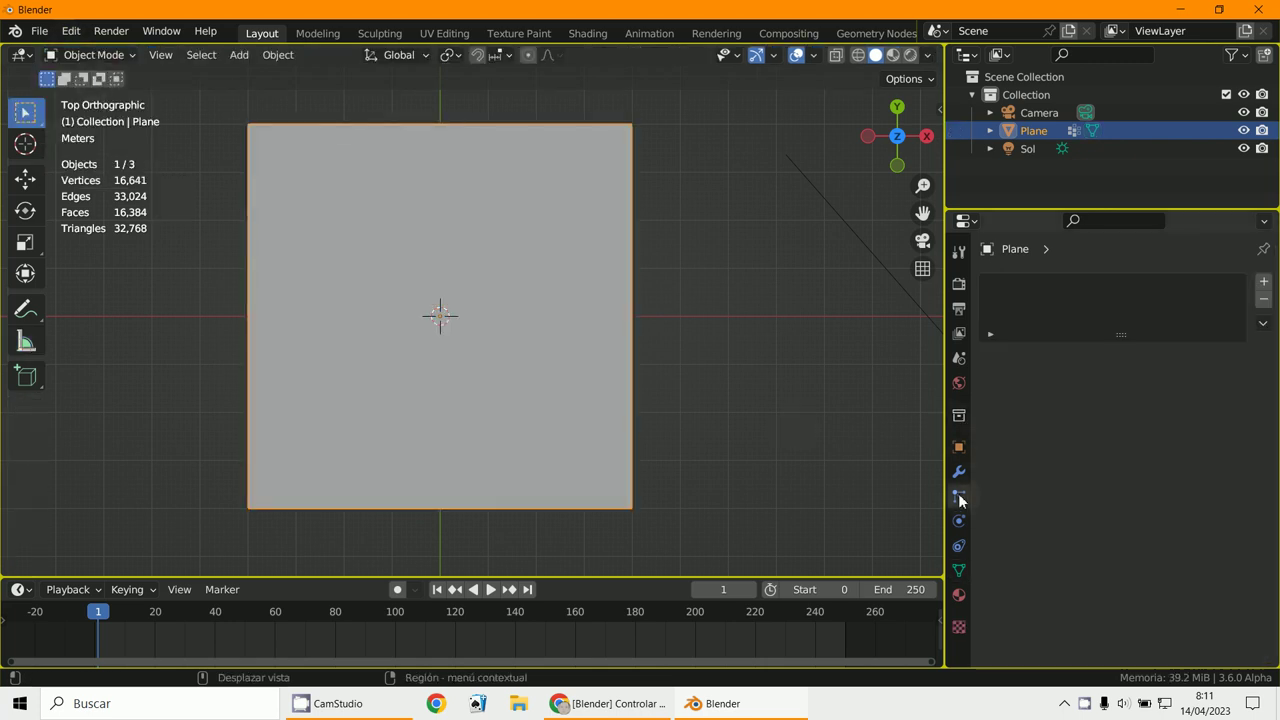
{"action": "left_click", "coordinate": [1264, 282]}
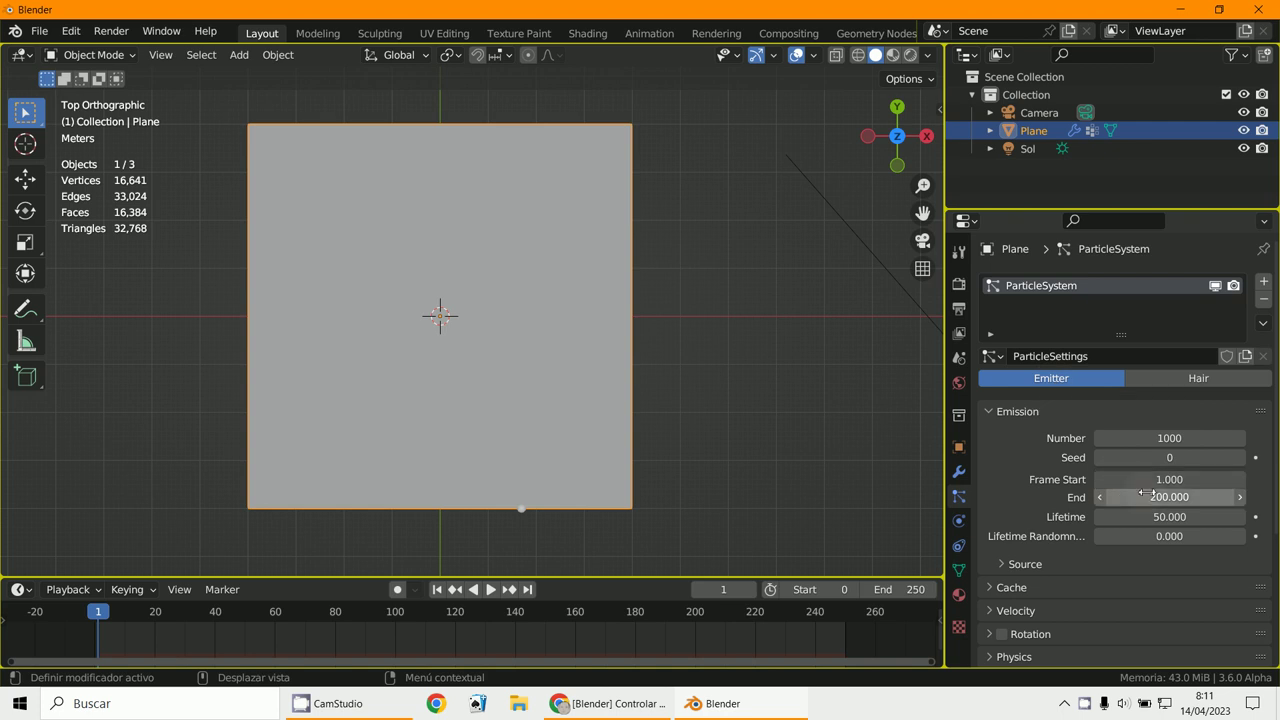
{"action": "left_click_drag", "start_coordinate": [1146, 479], "coordinate": [1146, 490]}
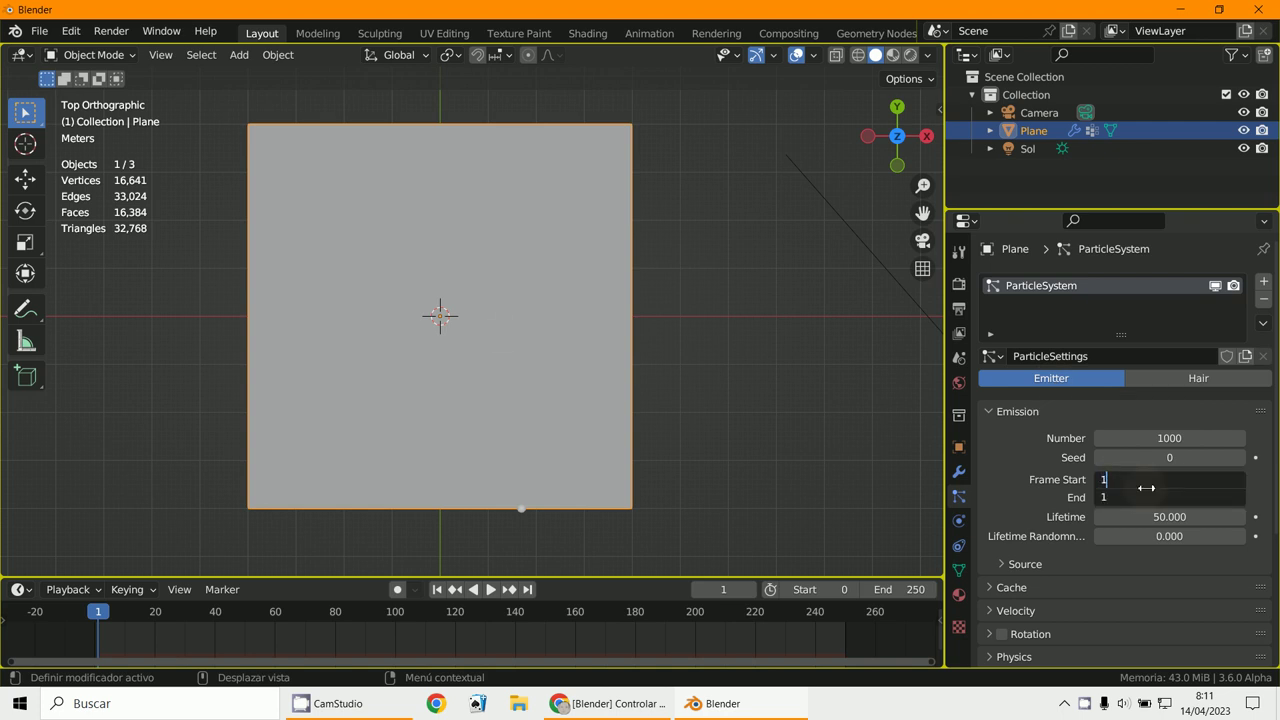
{"action": "key", "text": "Return"}
{"action": "middle_click_drag", "start_coordinate": [740, 477], "coordinate": [606, 441]}
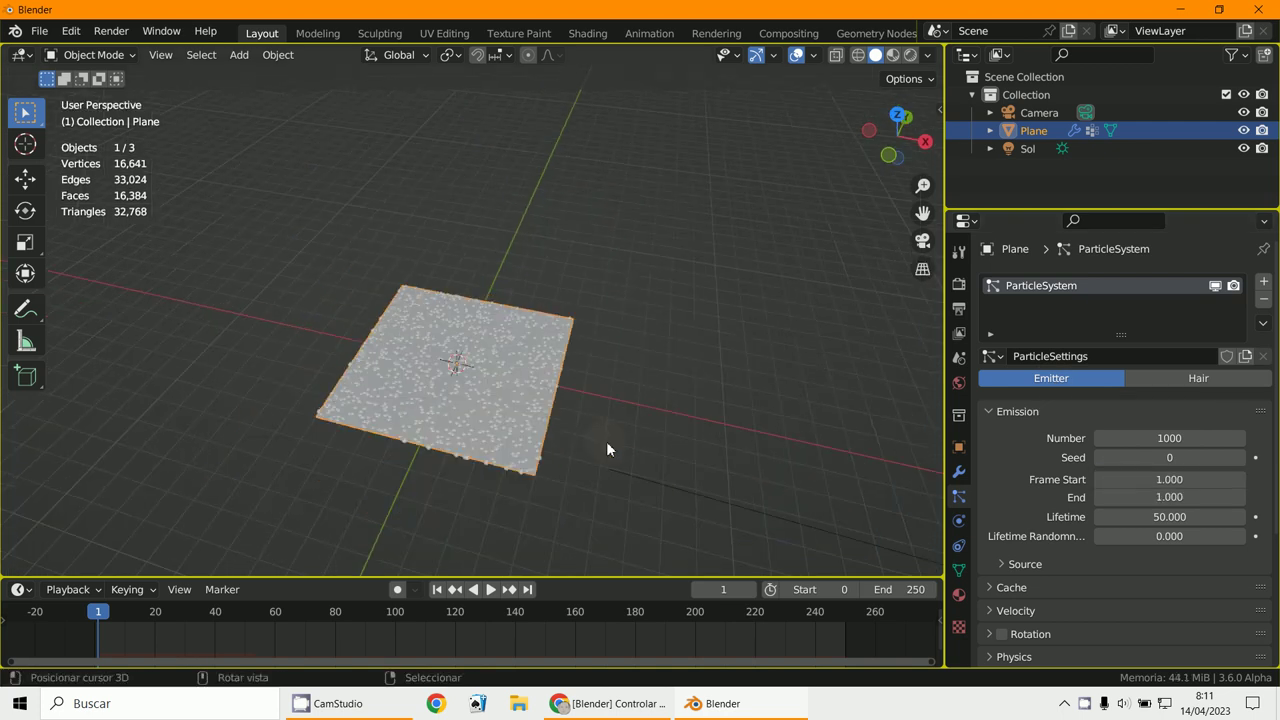
{"action": "scroll", "coordinate": [620, 448], "scroll_direction": "up", "scroll_amount": 3}
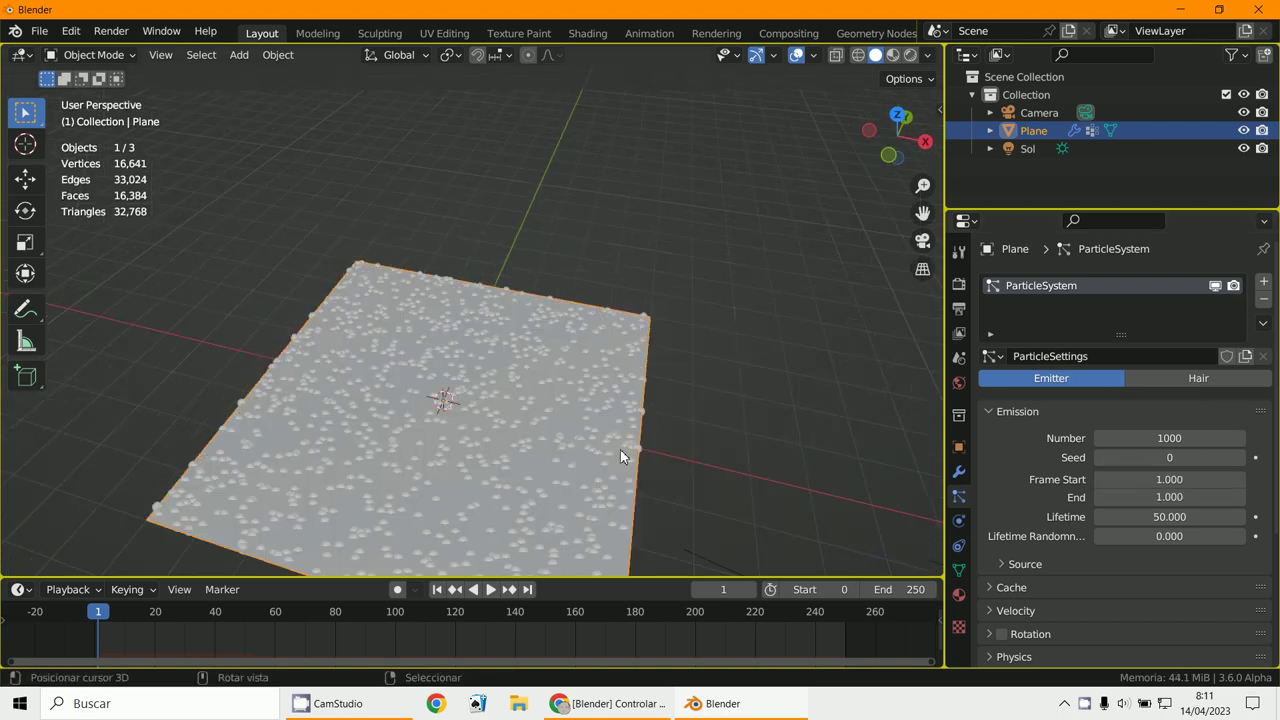
Set the particle emission's end frame to 100
{"action": "left_click", "coordinate": [1158, 504]}
{"action": "type", "text": "1.0"}
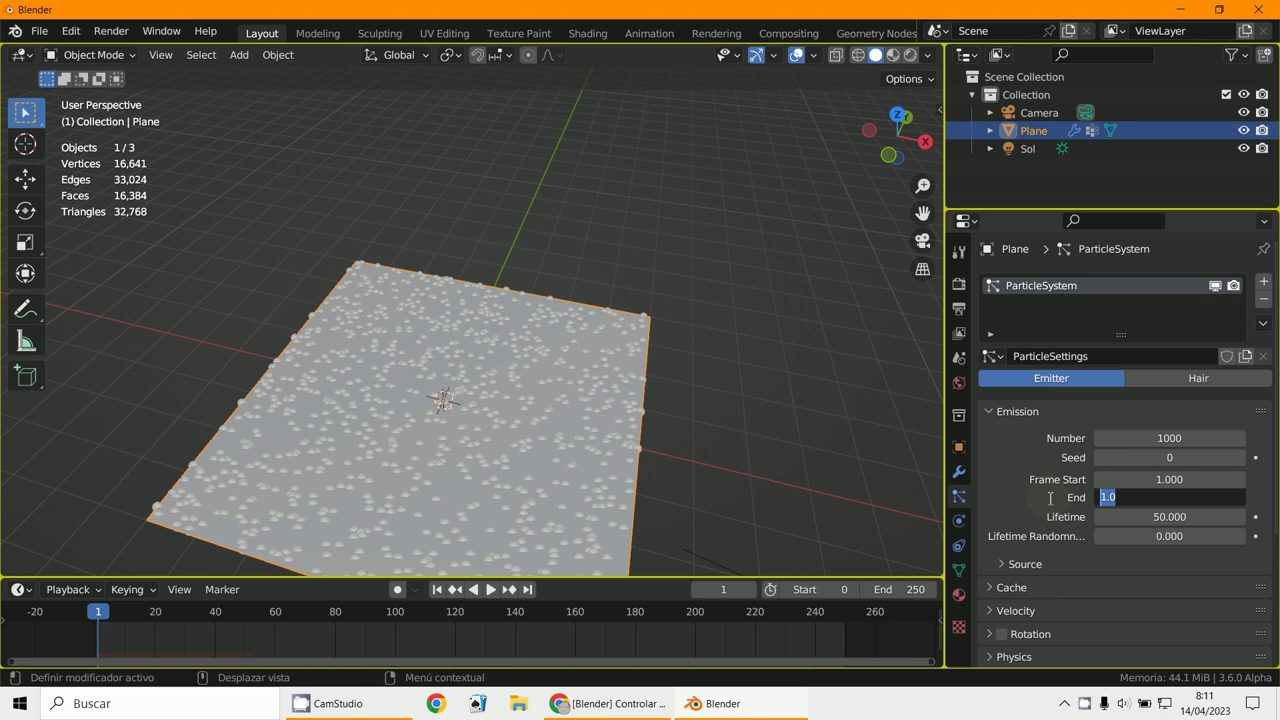
{"action": "key", "text": "Return"}
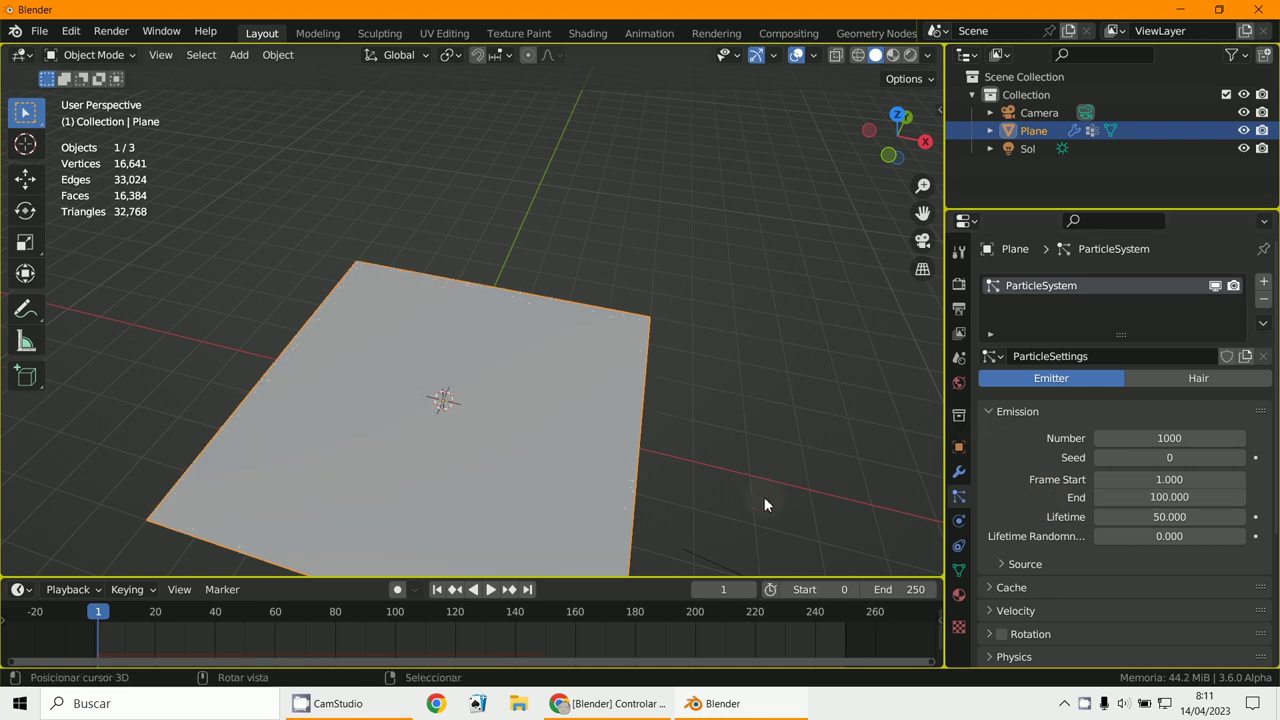
Scrub the animation to frame 77 to examine the emitted particles, and return to frame 0
{"action": "left_click_drag", "start_coordinate": [104, 624], "coordinate": [328, 624]}
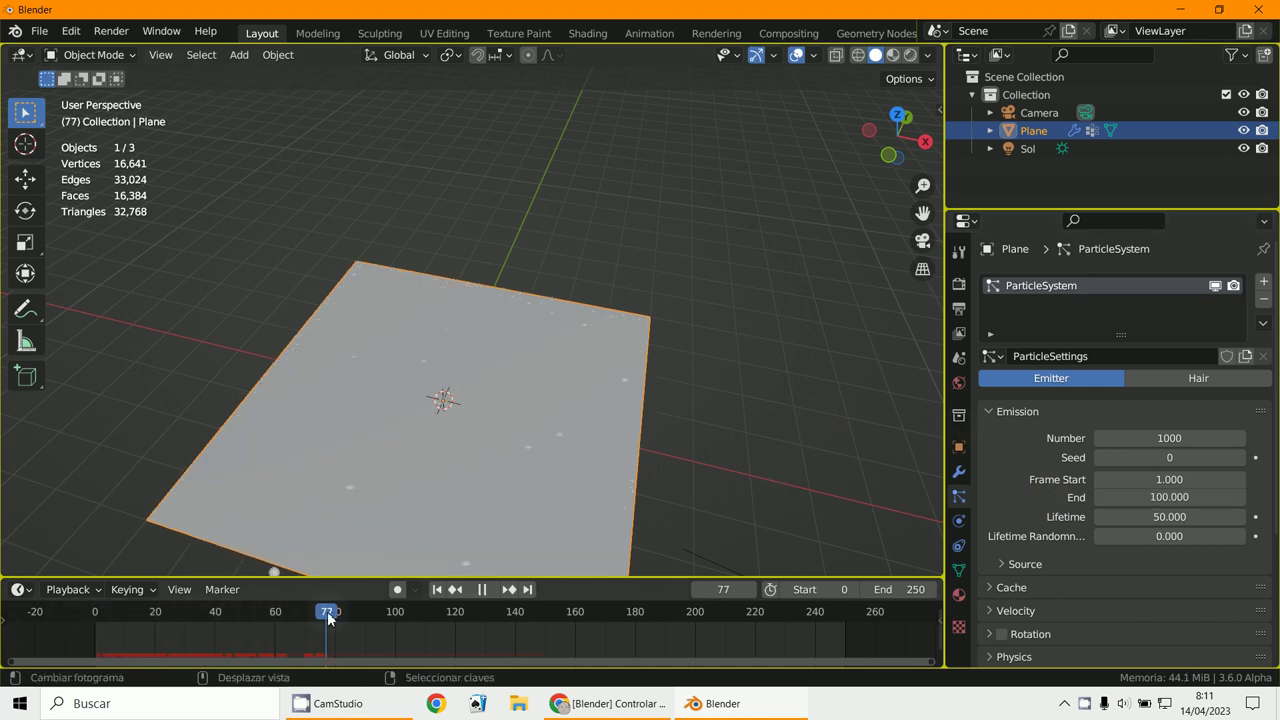
{"action": "scroll", "coordinate": [485, 510], "scroll_direction": "down", "scroll_amount": 2}
{"action": "middle_click_drag", "start_coordinate": [485, 510], "coordinate": [529, 446]}
{"action": "scroll", "coordinate": [506, 474], "scroll_direction": "down", "scroll_amount": 2}
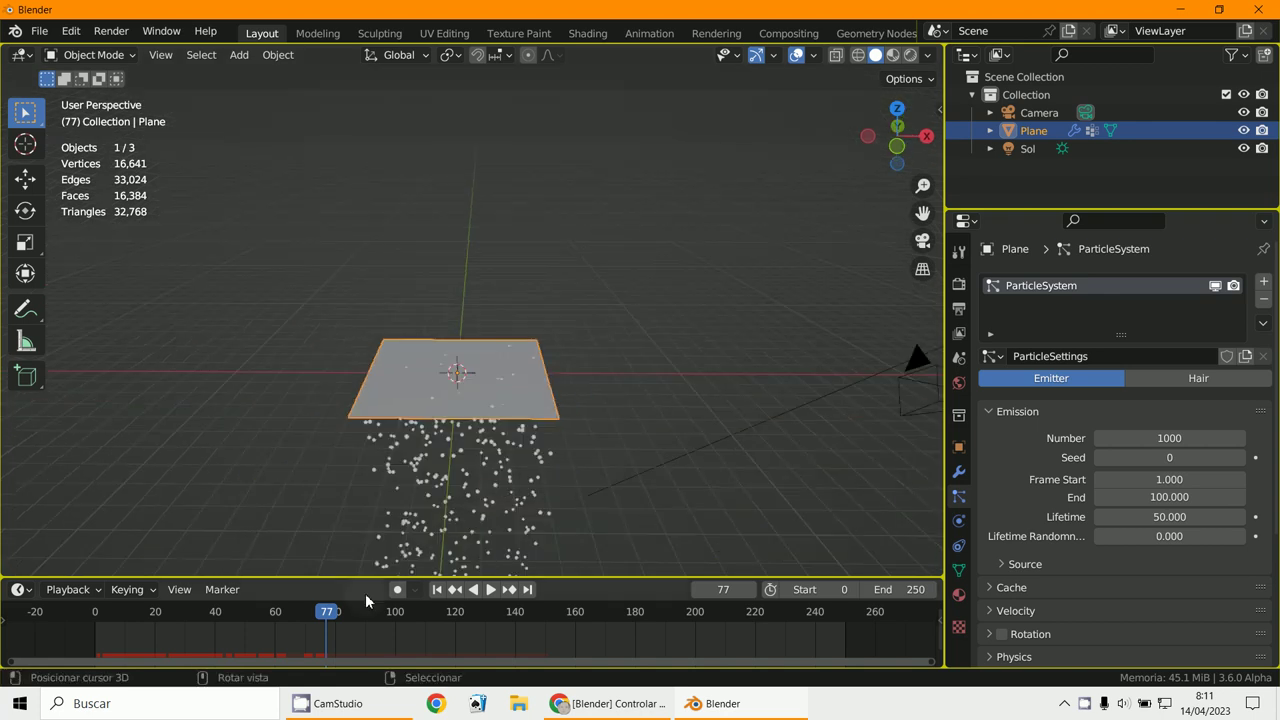
{"action": "left_click_drag", "start_coordinate": [328, 616], "coordinate": [95, 616]}
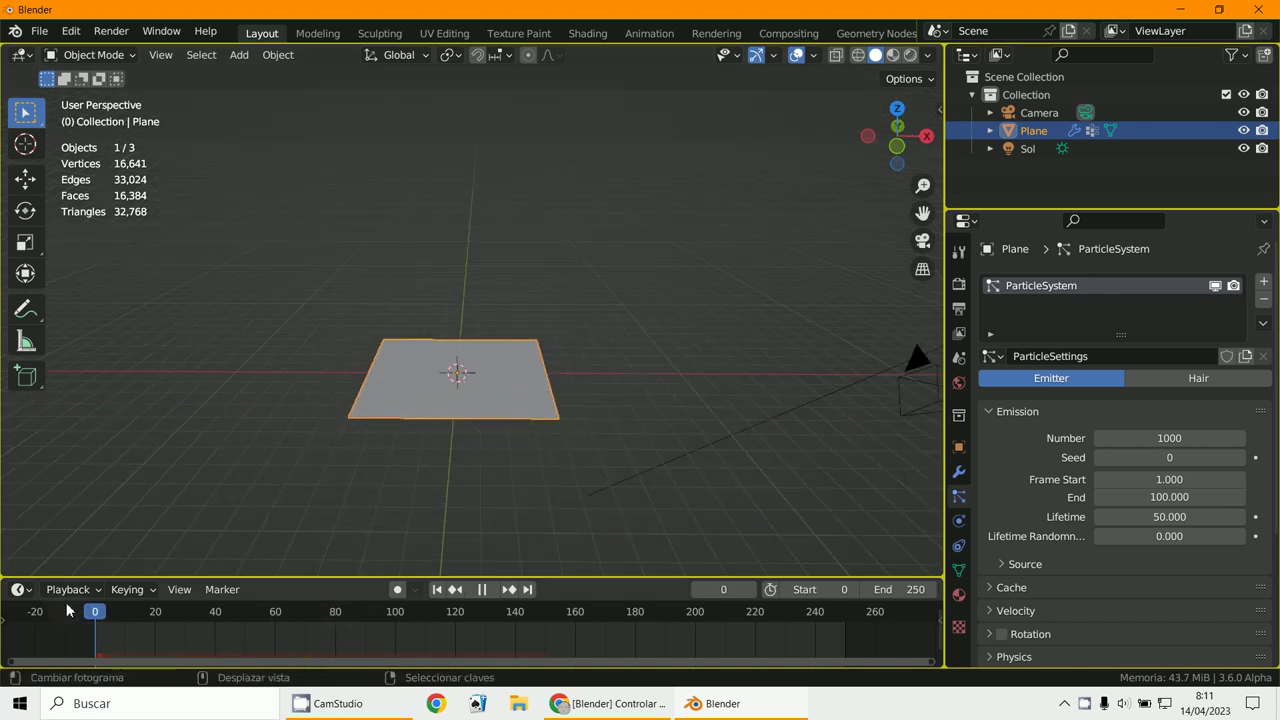
Change the plane's particle system type from Emitter to Hair
{"action": "left_click", "coordinate": [1187, 391]}
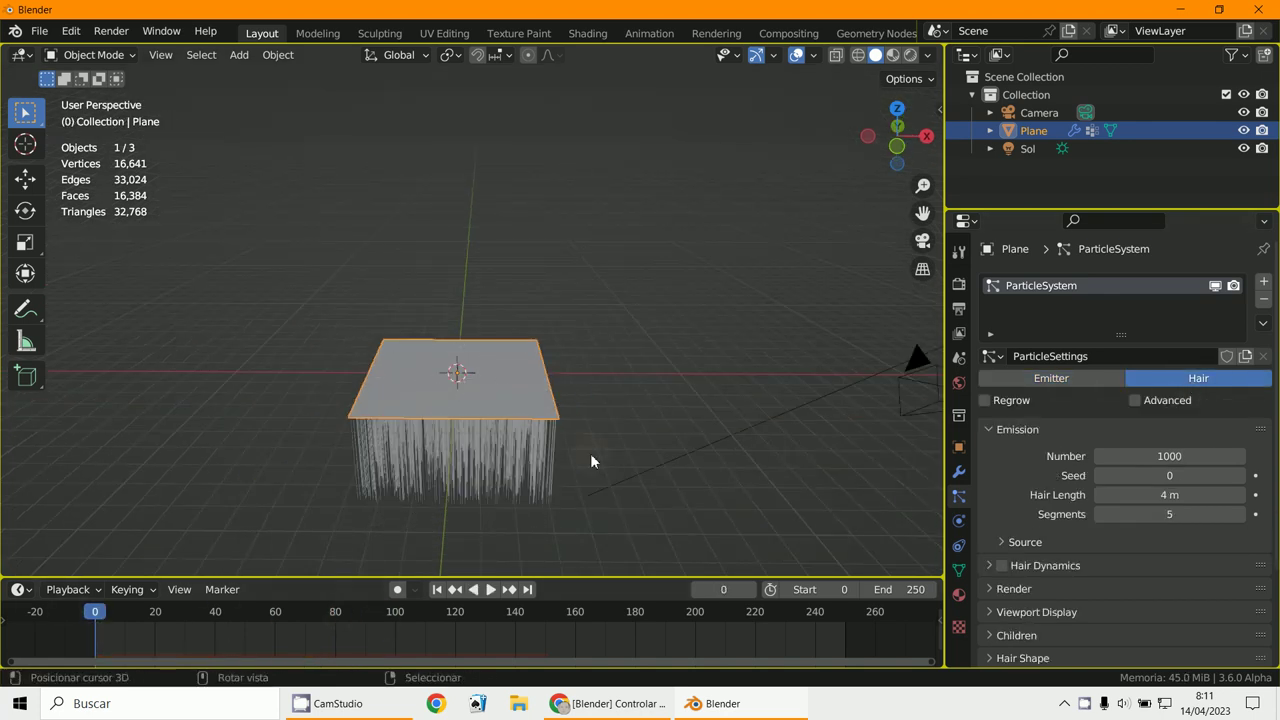
{"action": "middle_click_drag", "start_coordinate": [591, 457], "coordinate": [501, 491]}
{"action": "key", "text": "KP_0"}
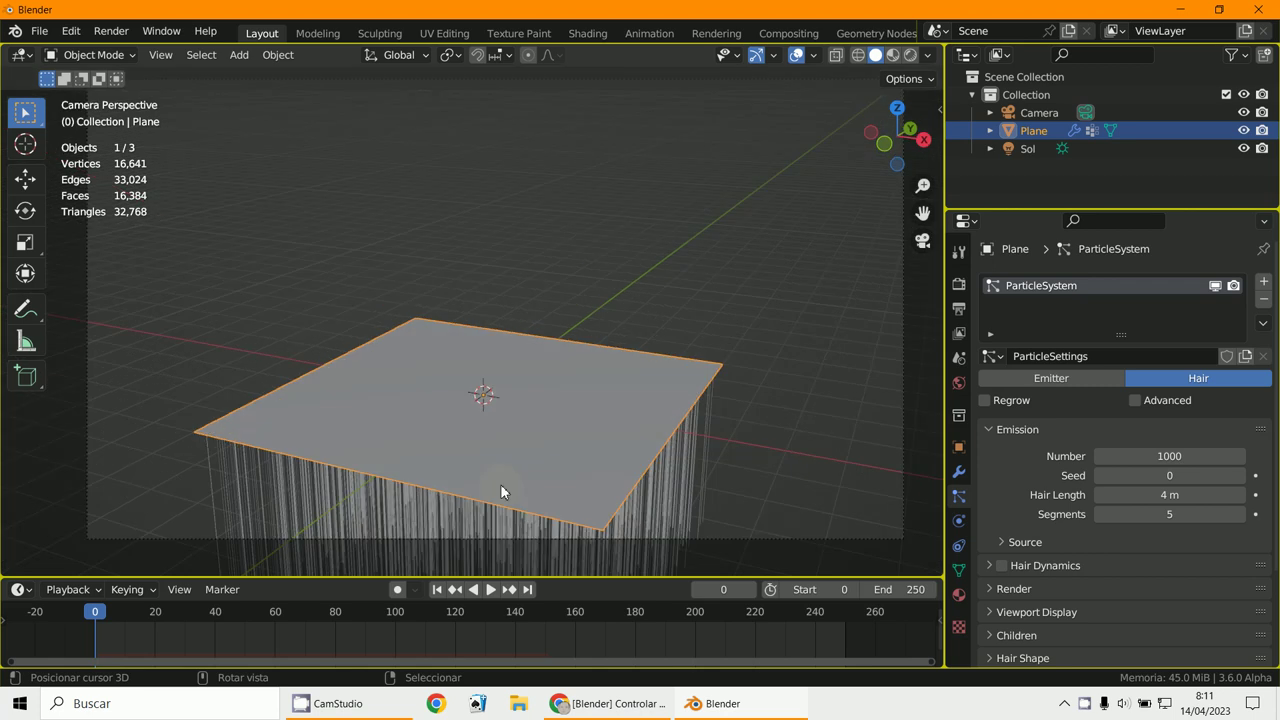
Rotate the plane 180° in the front view so the hair strands point upward
{"action": "key", "text": "KP_1"}
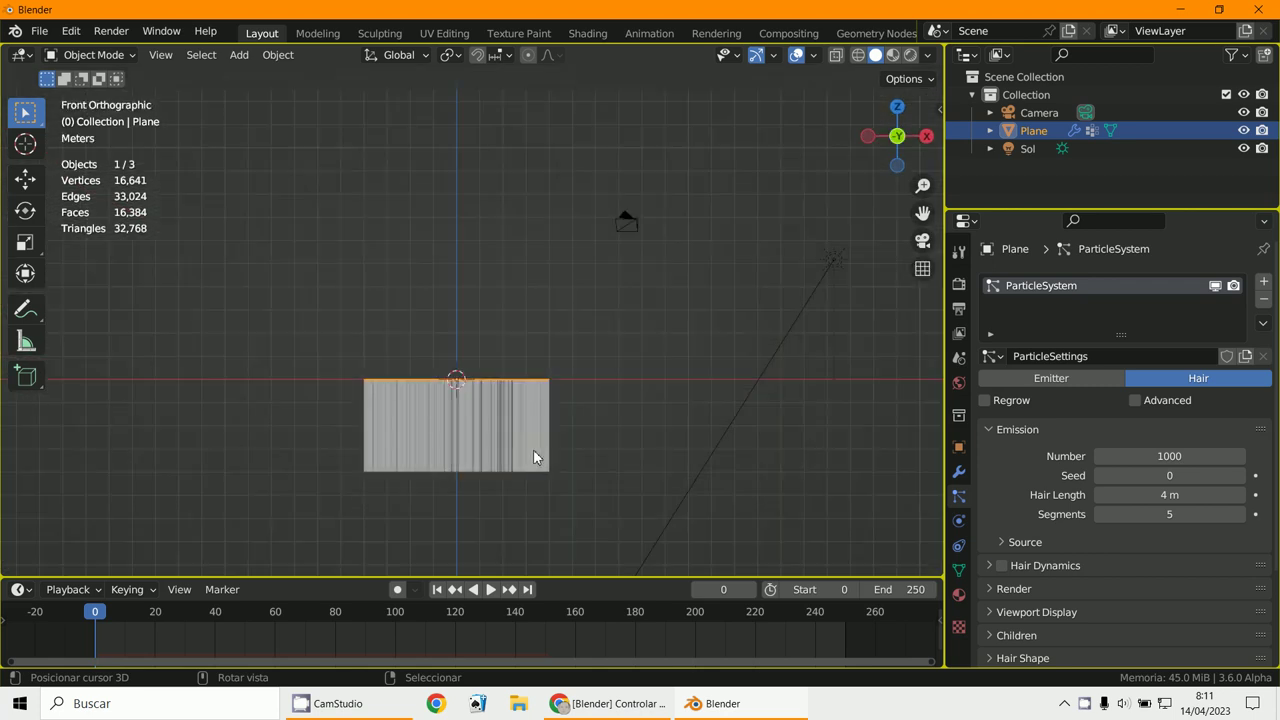
{"action": "key", "text": "r"}
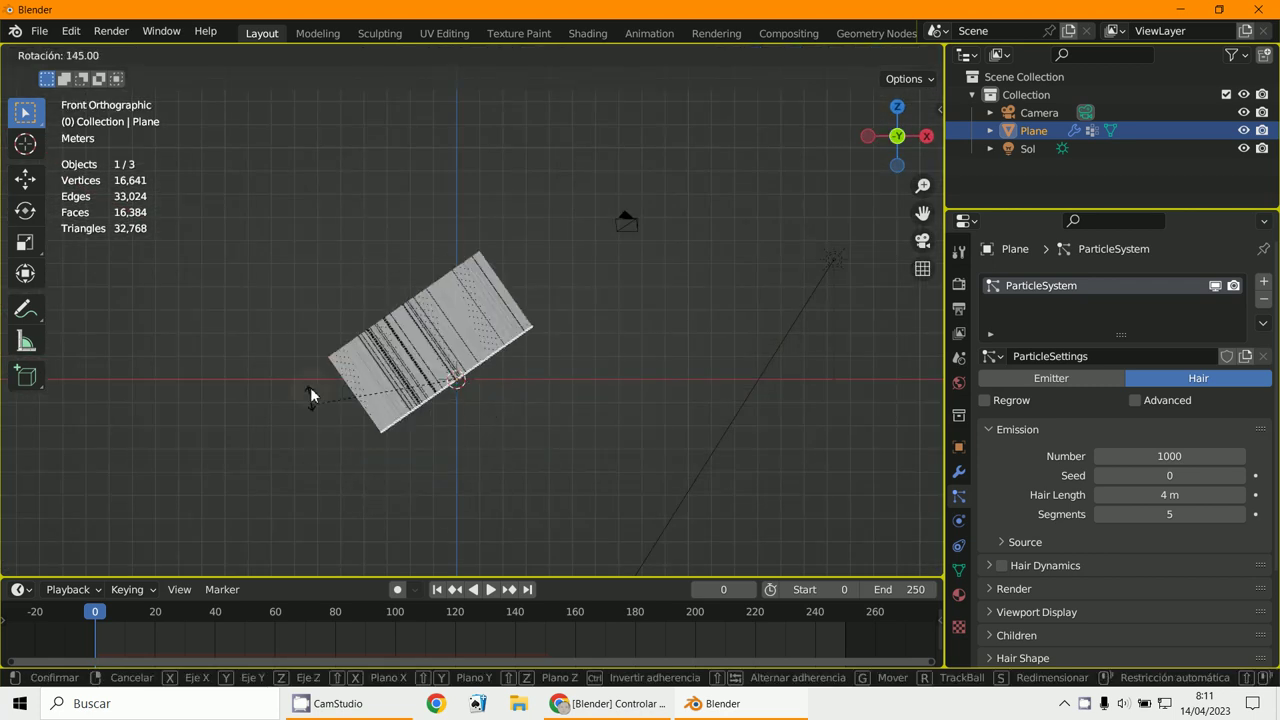
{"action": "left_click", "coordinate": [323, 326]}
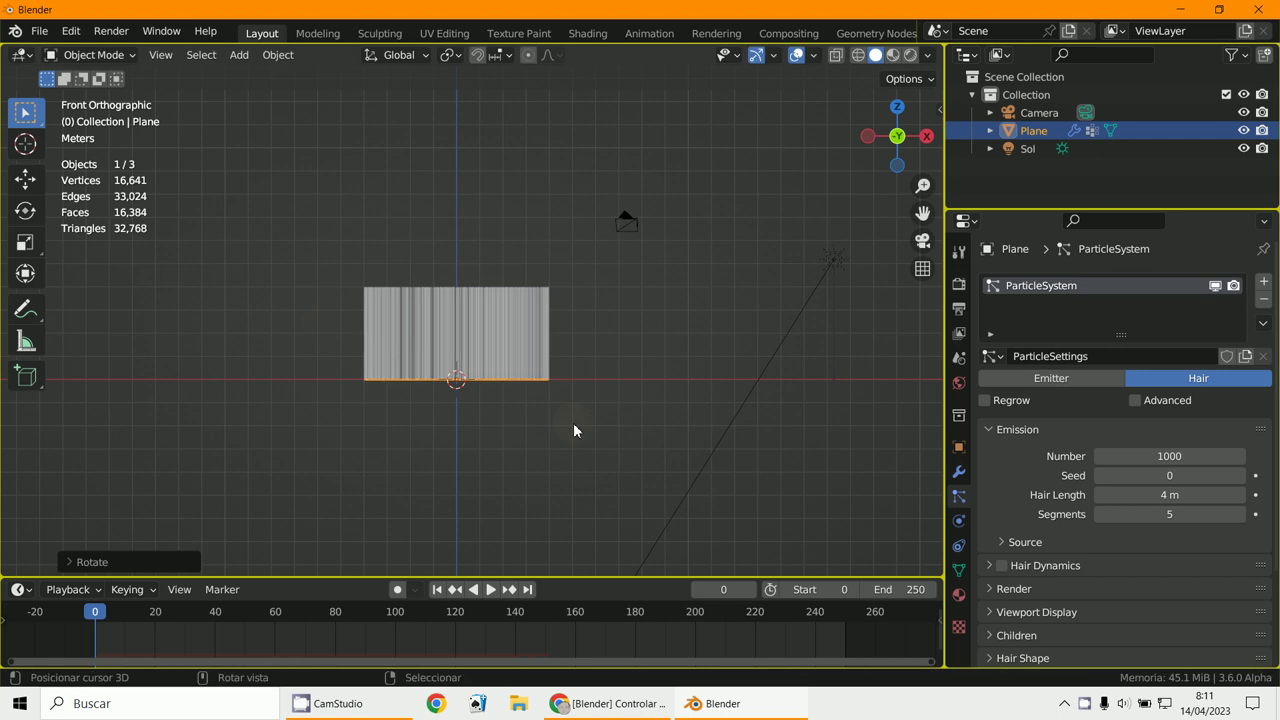
{"action": "middle_click_drag", "start_coordinate": [573, 422], "coordinate": [561, 504]}
{"action": "key", "text": "KP_0"}
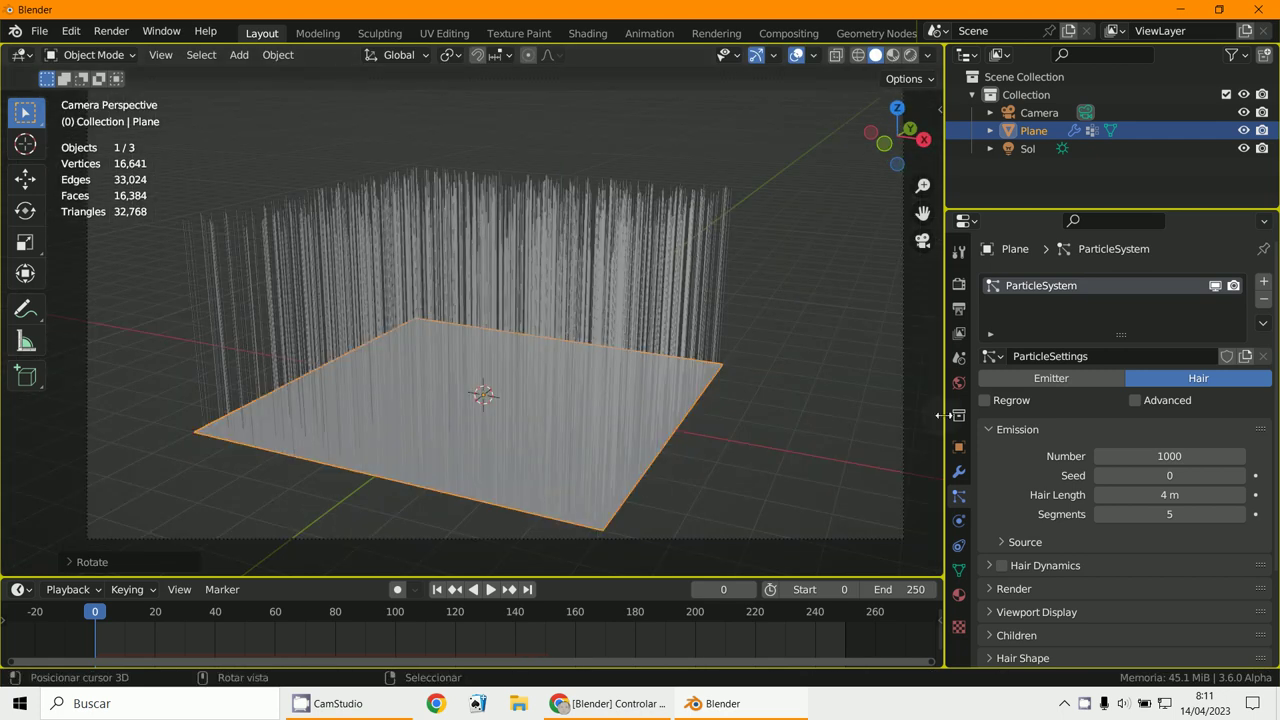
Add a Monkey mesh at the 3D cursor beside the plane and scale it down
{"action": "left_click", "coordinate": [274, 55]}
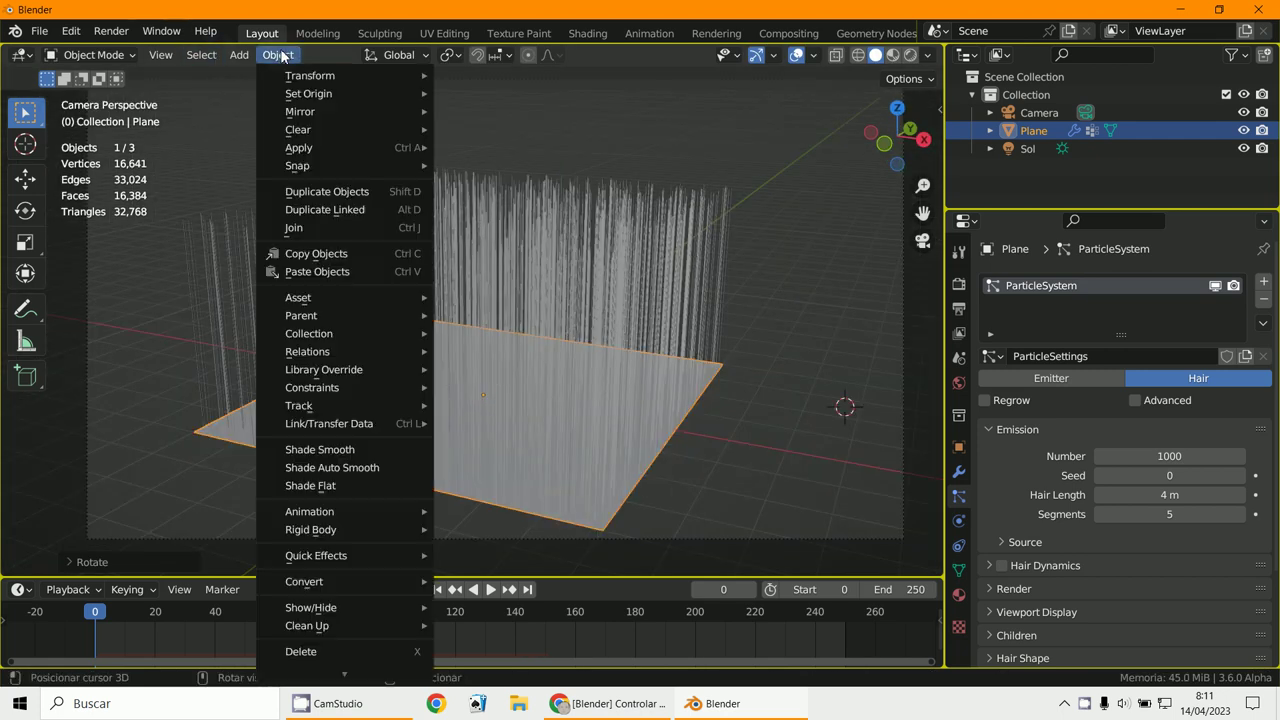
{"action": "mouse_move", "coordinate": [250, 56]}
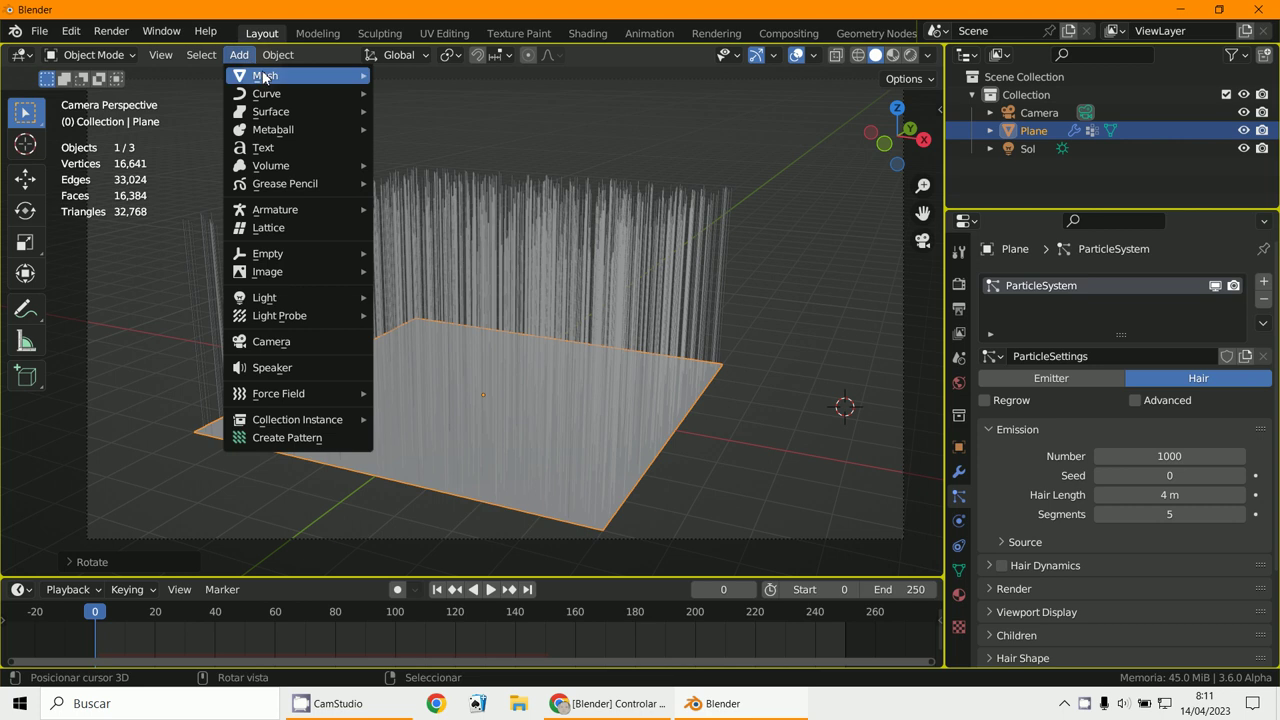
{"action": "mouse_move", "coordinate": [265, 76]}
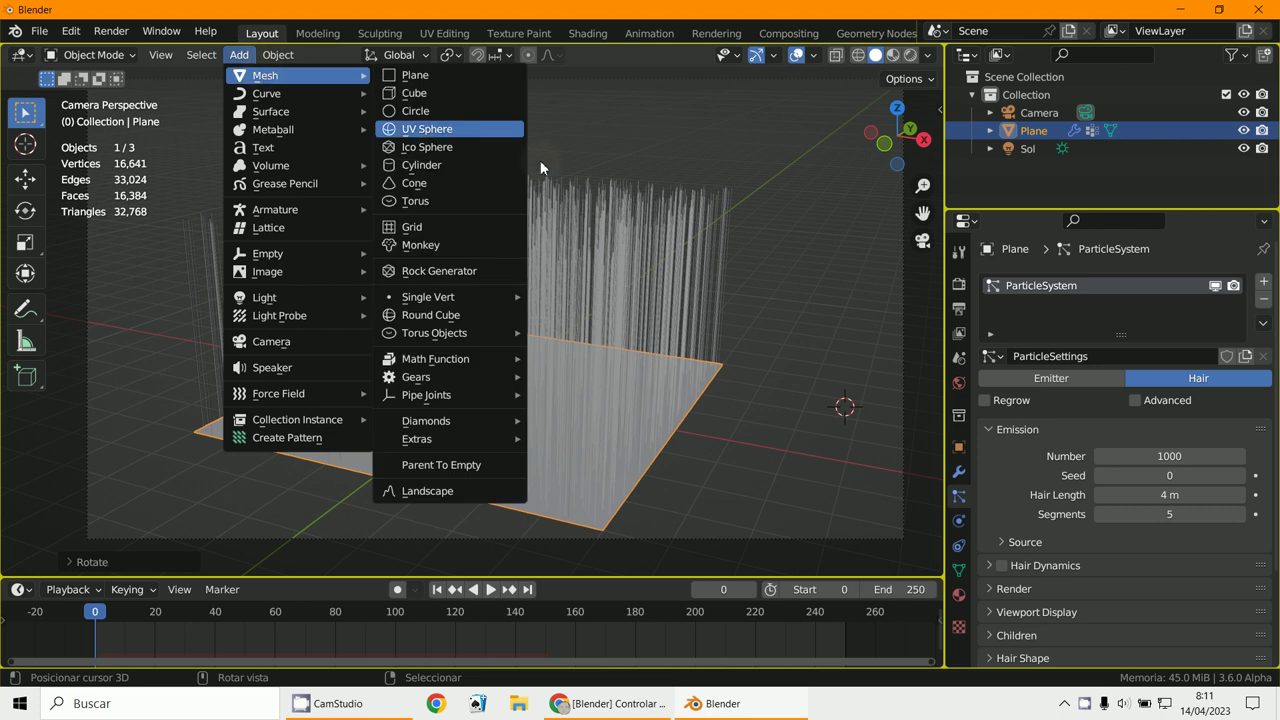
{"action": "left_click", "coordinate": [462, 246]}
{"action": "key", "text": "s"}
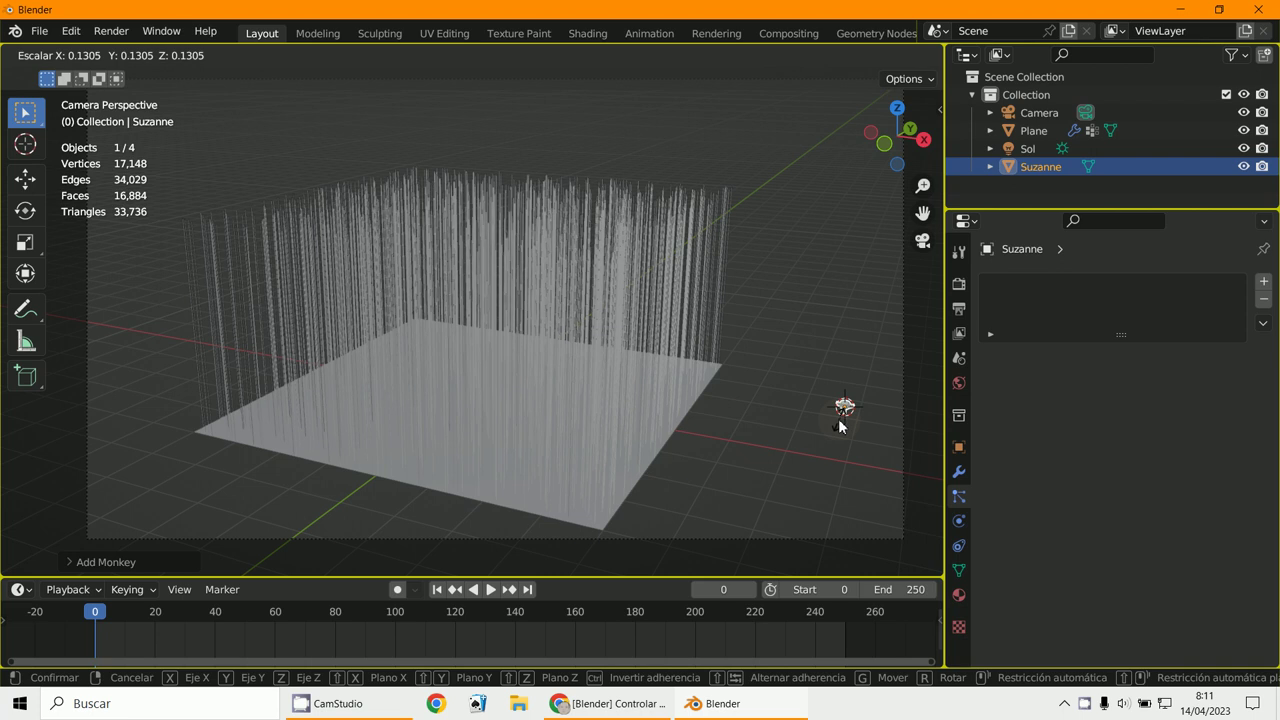
{"action": "left_click", "coordinate": [818, 433]}
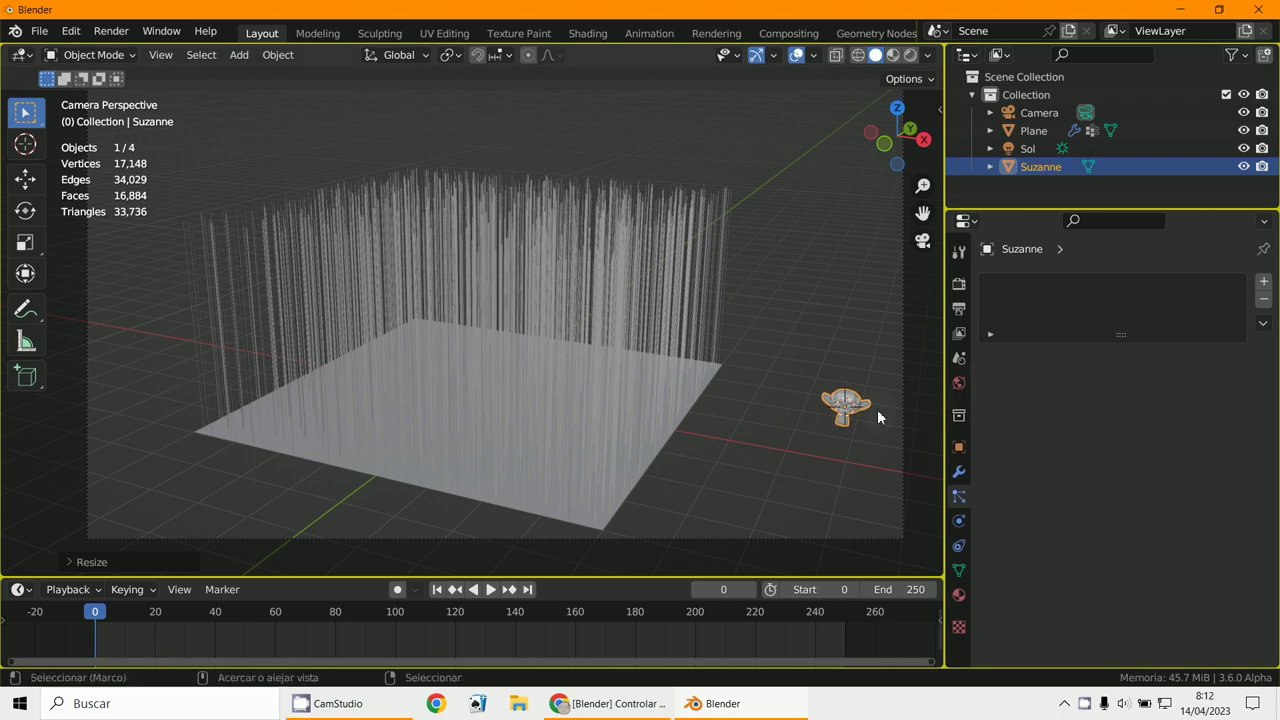
Apply the scale of the monkey and of the plane
{"action": "key", "text": "ctrl+a"}
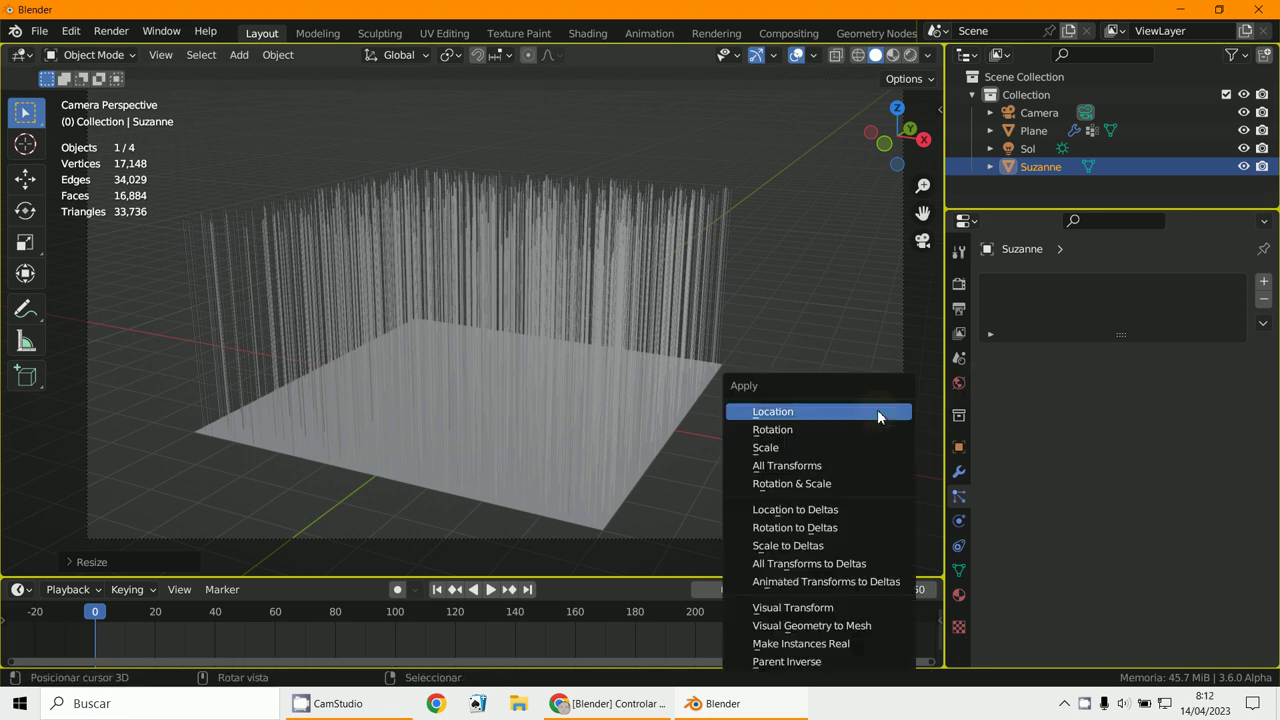
{"action": "left_click", "coordinate": [772, 447]}
{"action": "left_click", "coordinate": [652, 450]}
{"action": "key", "text": "ctrl+a"}
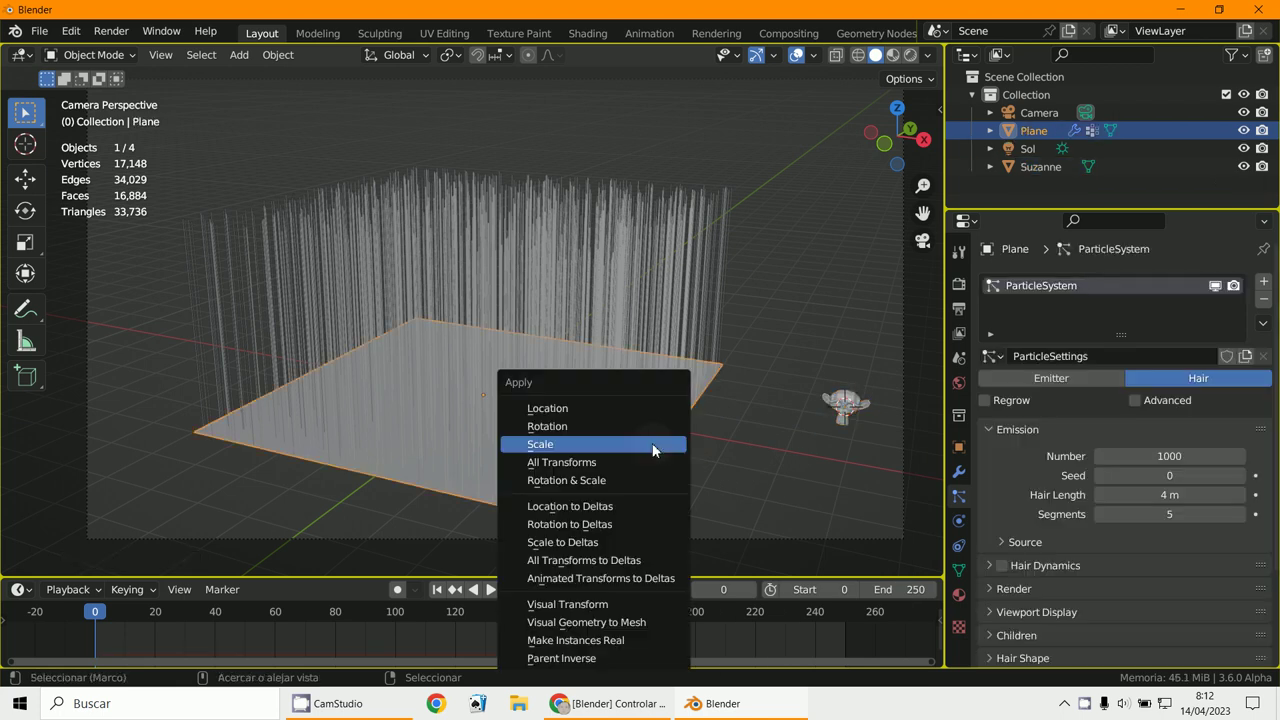
{"action": "left_click", "coordinate": [652, 446]}
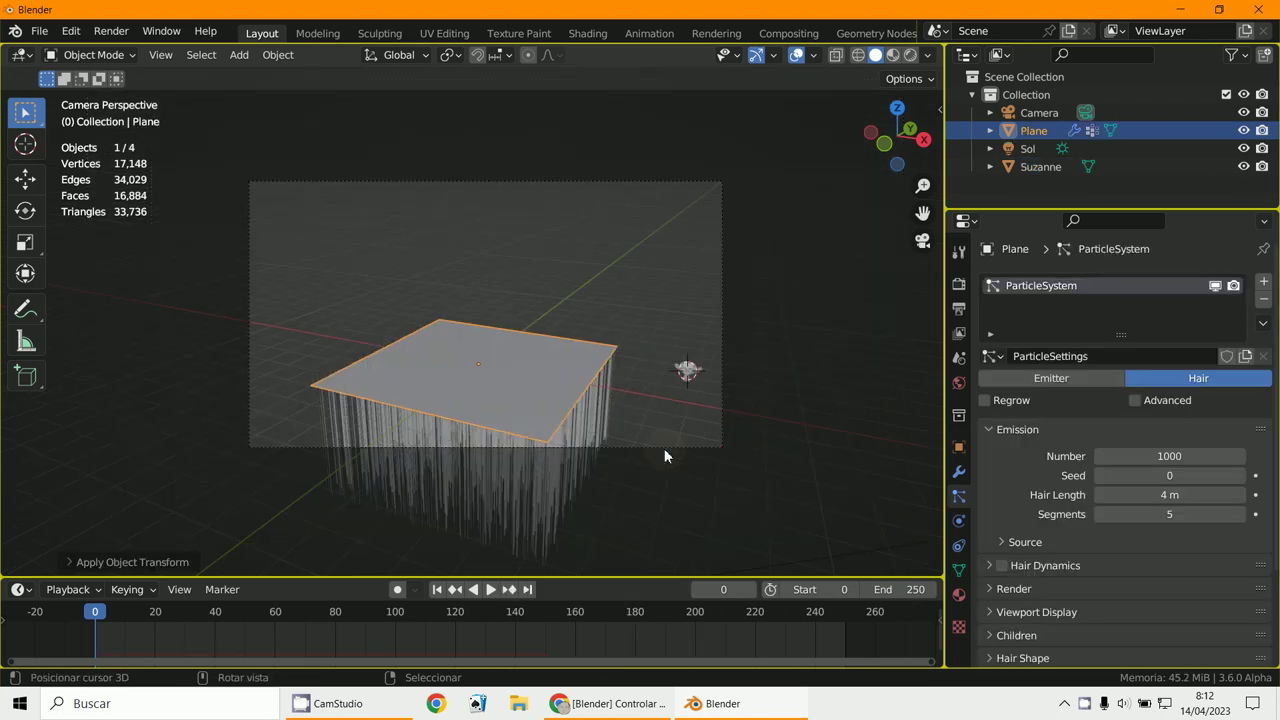
Rotate the plane in the front view to flip the hair strands so they point upward
{"action": "key", "text": "KP_1"}
{"action": "scroll", "coordinate": [499, 378], "scroll_direction": "up", "scroll_amount": 2}
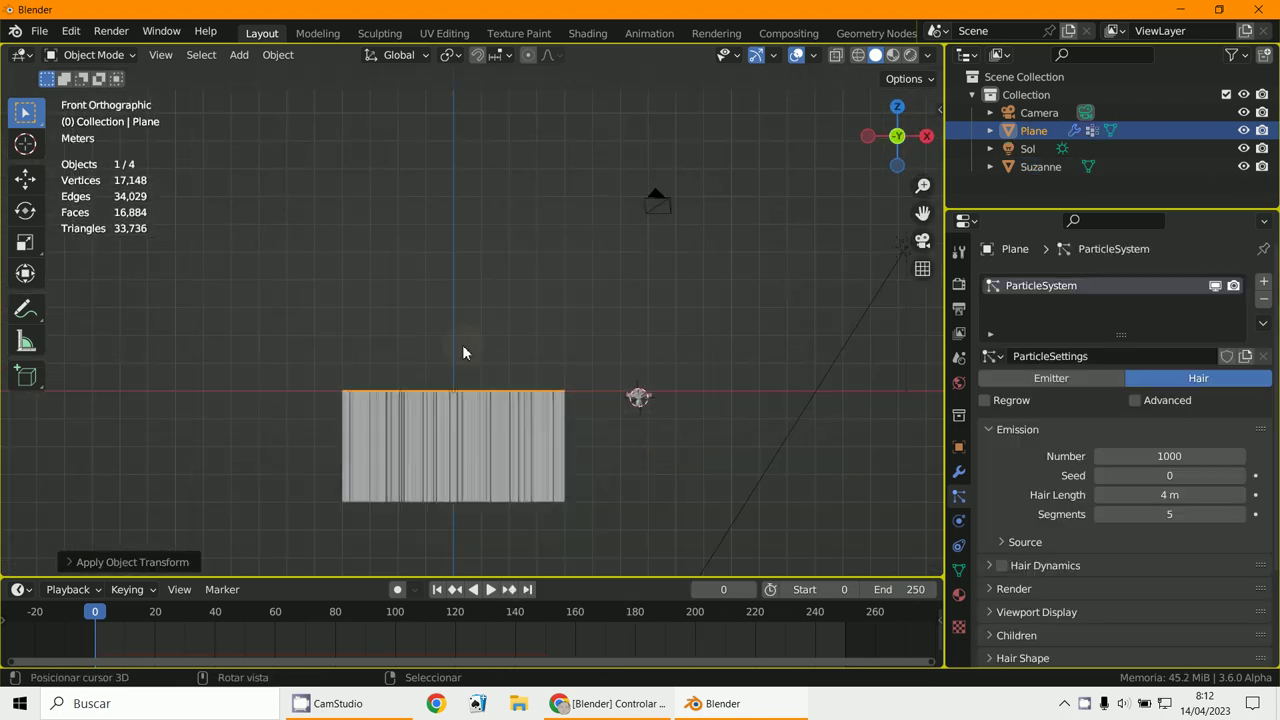
{"action": "key", "text": "r"}
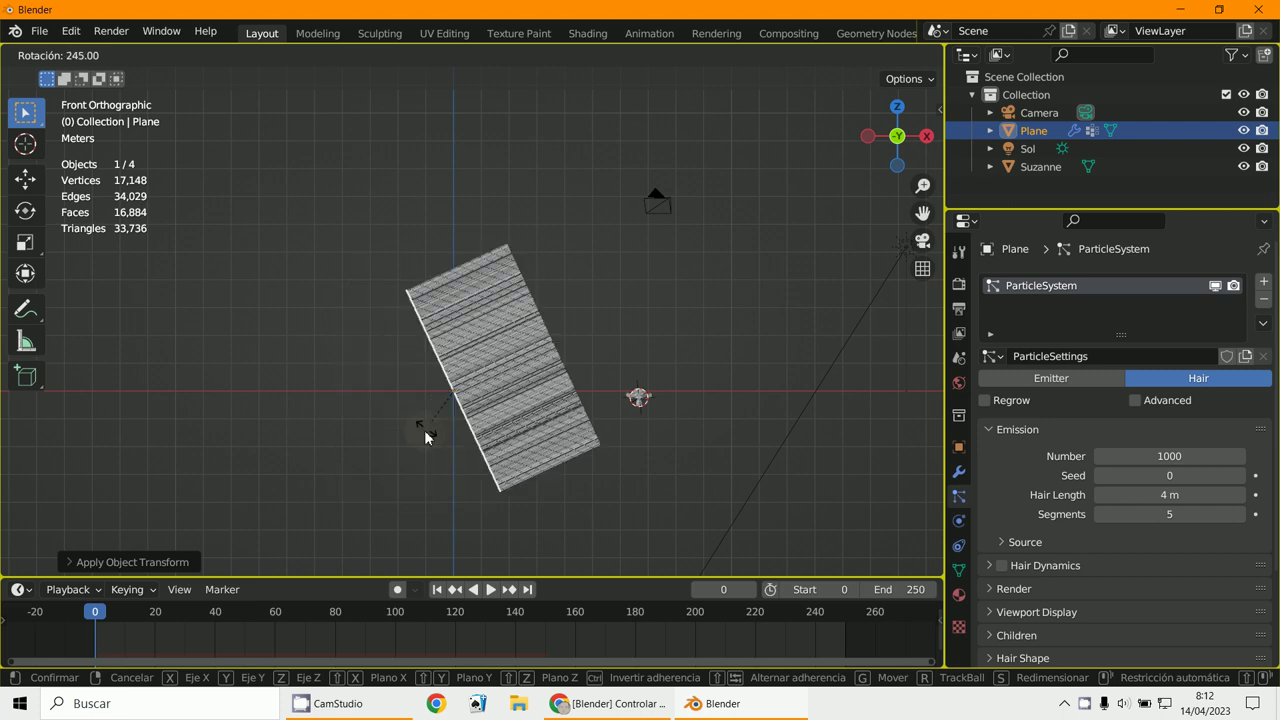
{"action": "left_click", "coordinate": [472, 408]}
{"action": "mouse_move", "coordinate": [472, 406]}
{"action": "middle_mouse_down"}
{"action": "mouse_move", "coordinate": [437, 454]}
{"action": "mouse_move", "coordinate": [494, 402]}
{"action": "middle_mouse_up"}
{"action": "key", "text": "ctrl+a"}
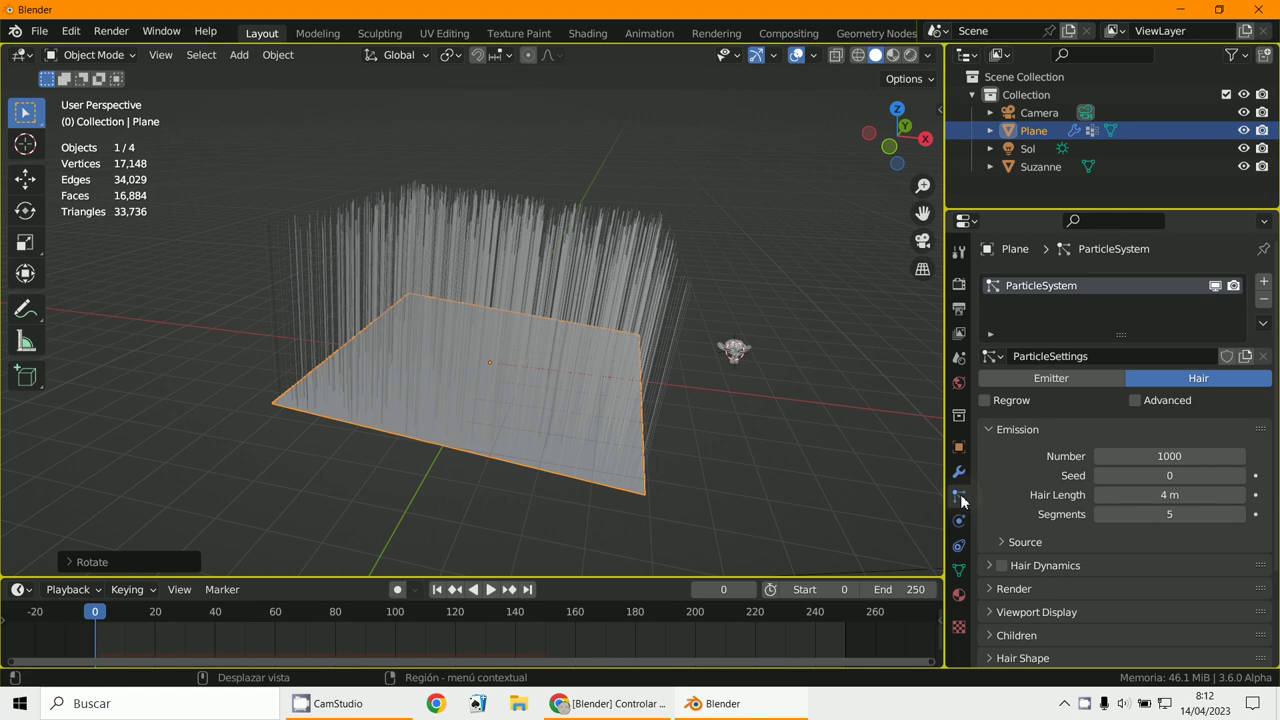
Set the plane's hair particles to render as Object
{"action": "scroll", "coordinate": [1148, 425], "scroll_direction": "down", "scroll_amount": 5}
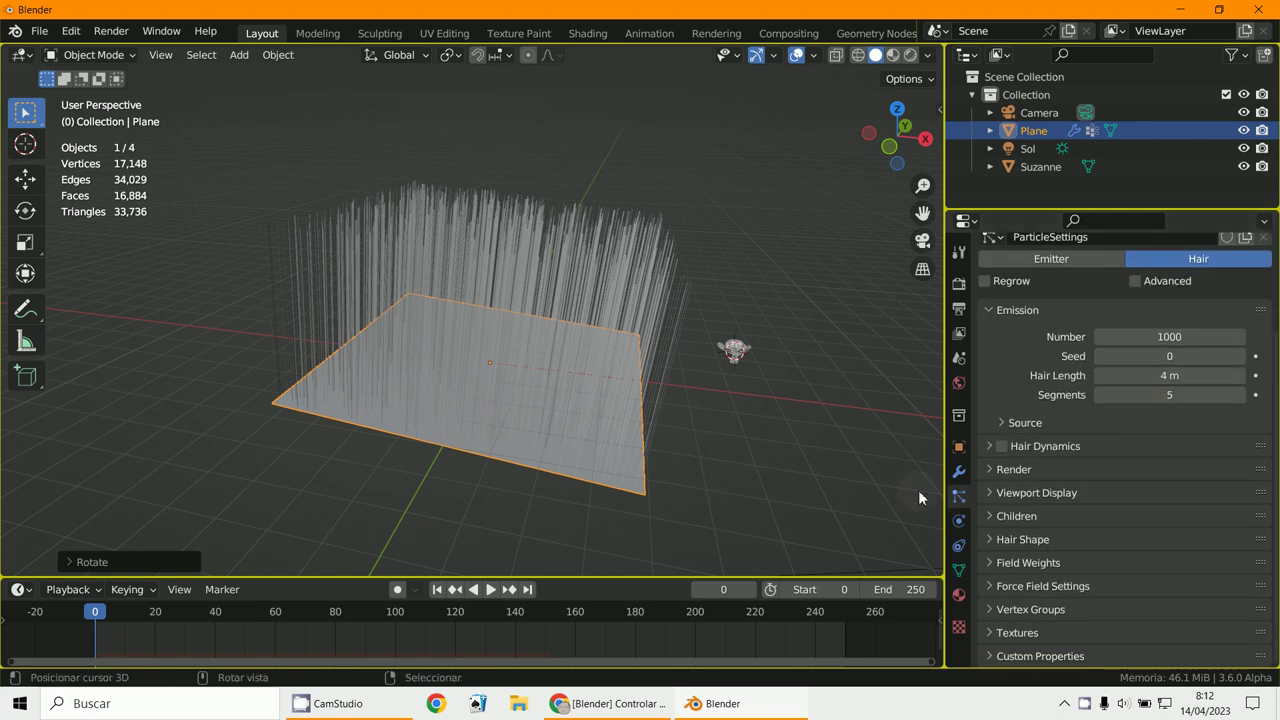
{"action": "left_click", "coordinate": [989, 469]}
{"action": "scroll", "coordinate": [1100, 420], "scroll_direction": "down", "scroll_amount": 5}
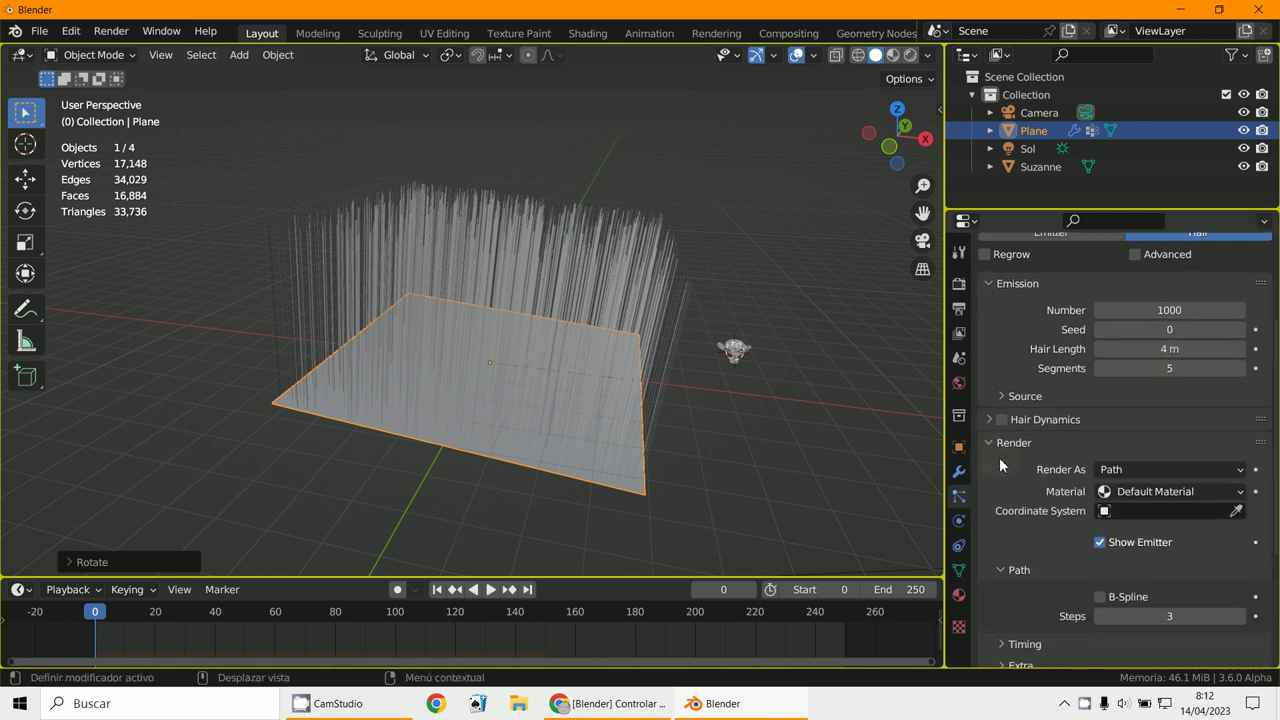
{"action": "left_click", "coordinate": [1131, 364]}
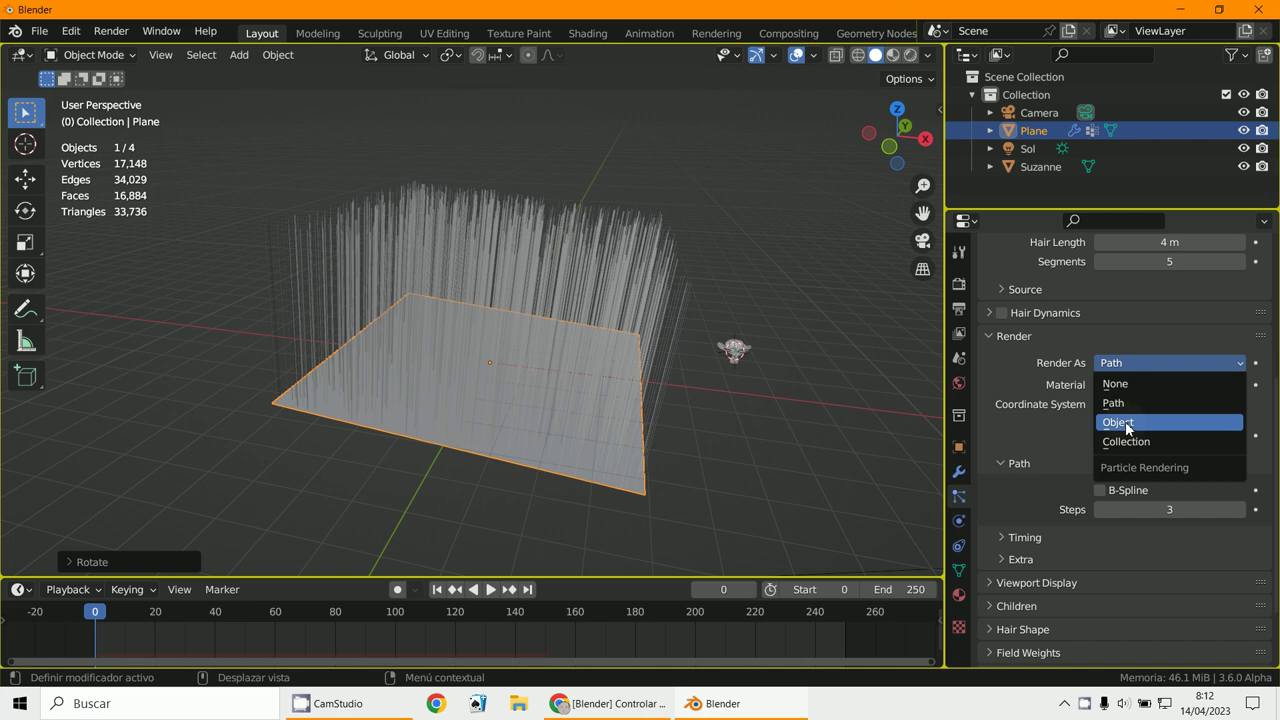
{"action": "left_click", "coordinate": [1125, 421]}
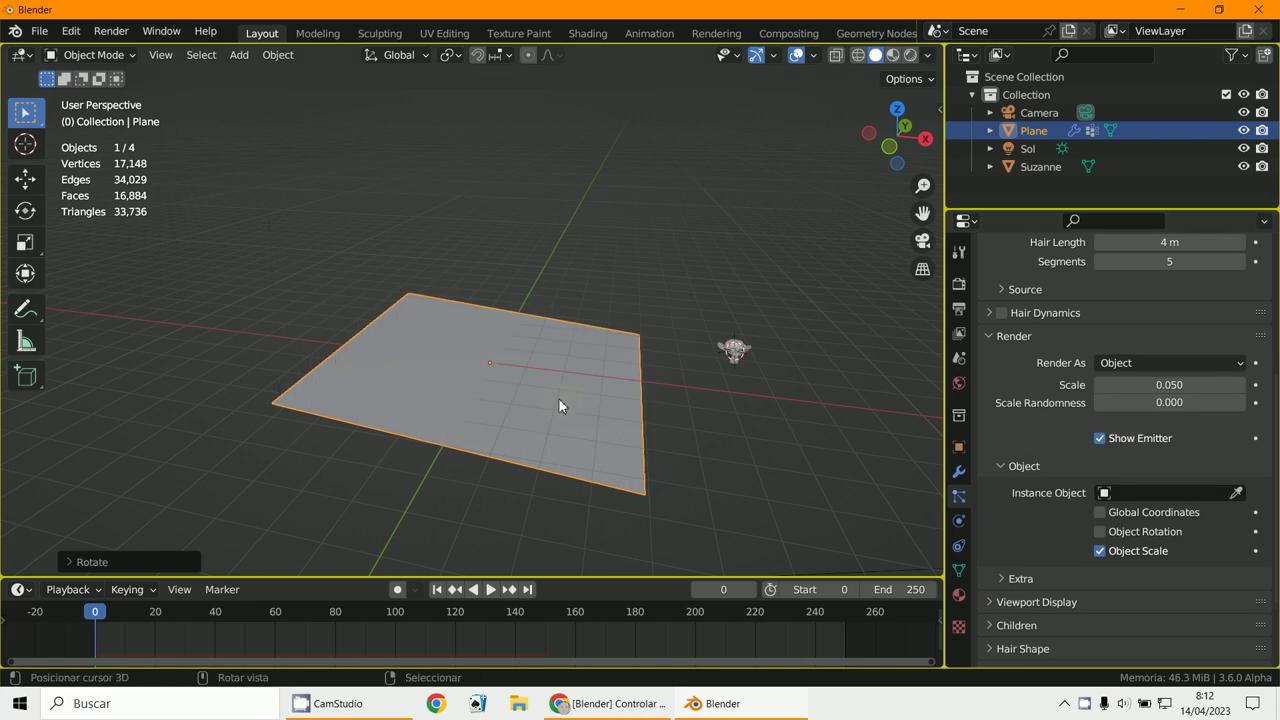
Assign Suzanne as the instance object of the hair particles
{"action": "scroll", "coordinate": [562, 398], "scroll_direction": "up", "scroll_amount": 5}
{"action": "scroll", "coordinate": [562, 400], "scroll_direction": "down", "scroll_amount": 2}
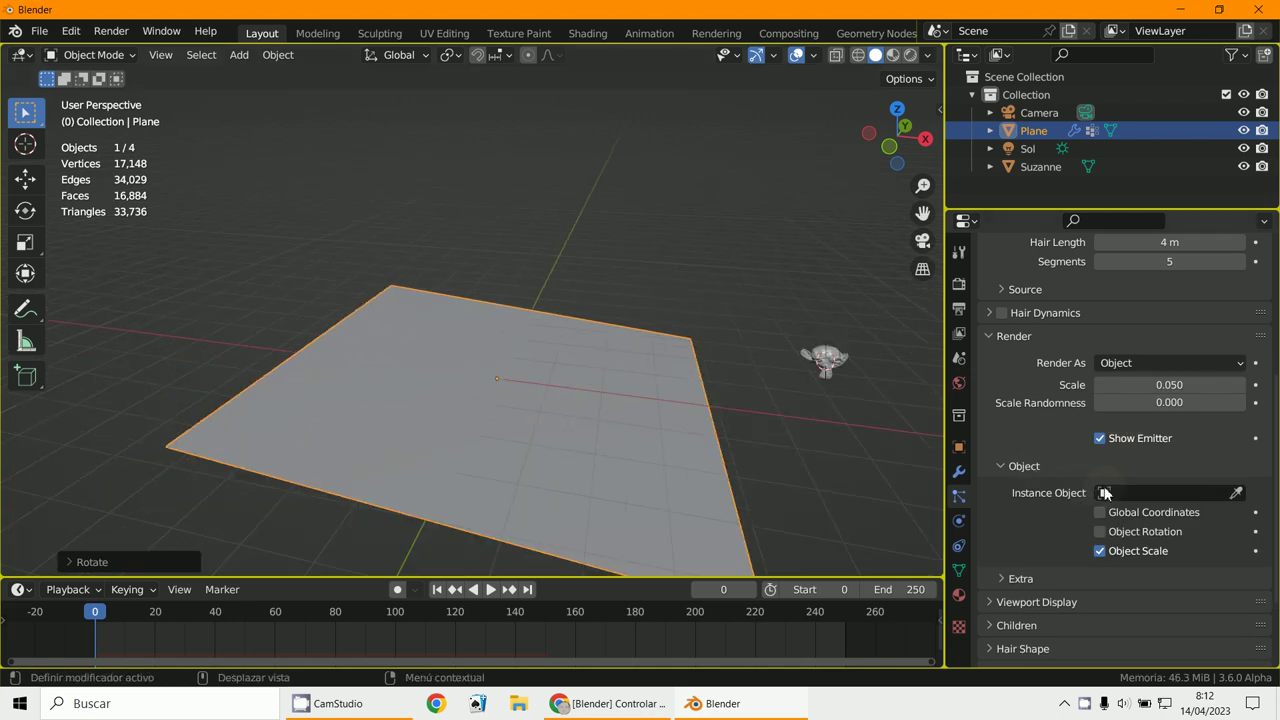
{"action": "scroll", "coordinate": [1105, 492], "scroll_direction": "down", "scroll_amount": 2}
{"action": "left_click", "coordinate": [1107, 443]}
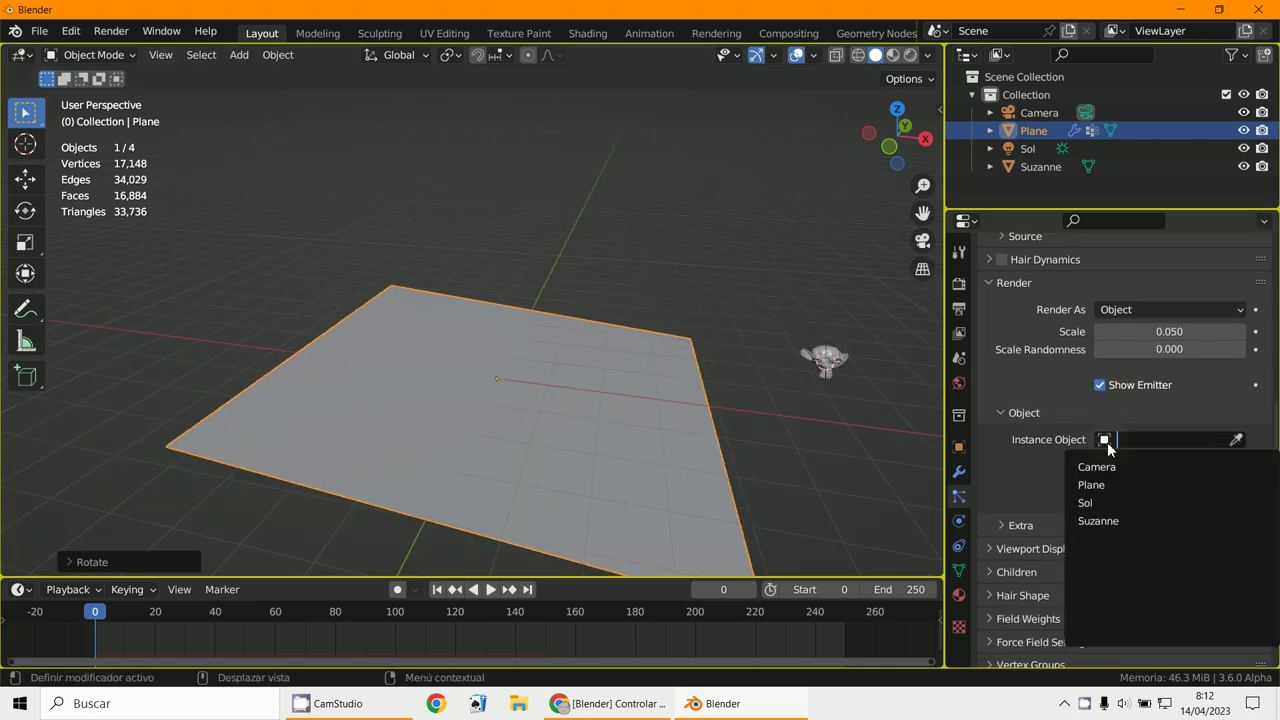
{"action": "left_click", "coordinate": [1105, 520]}
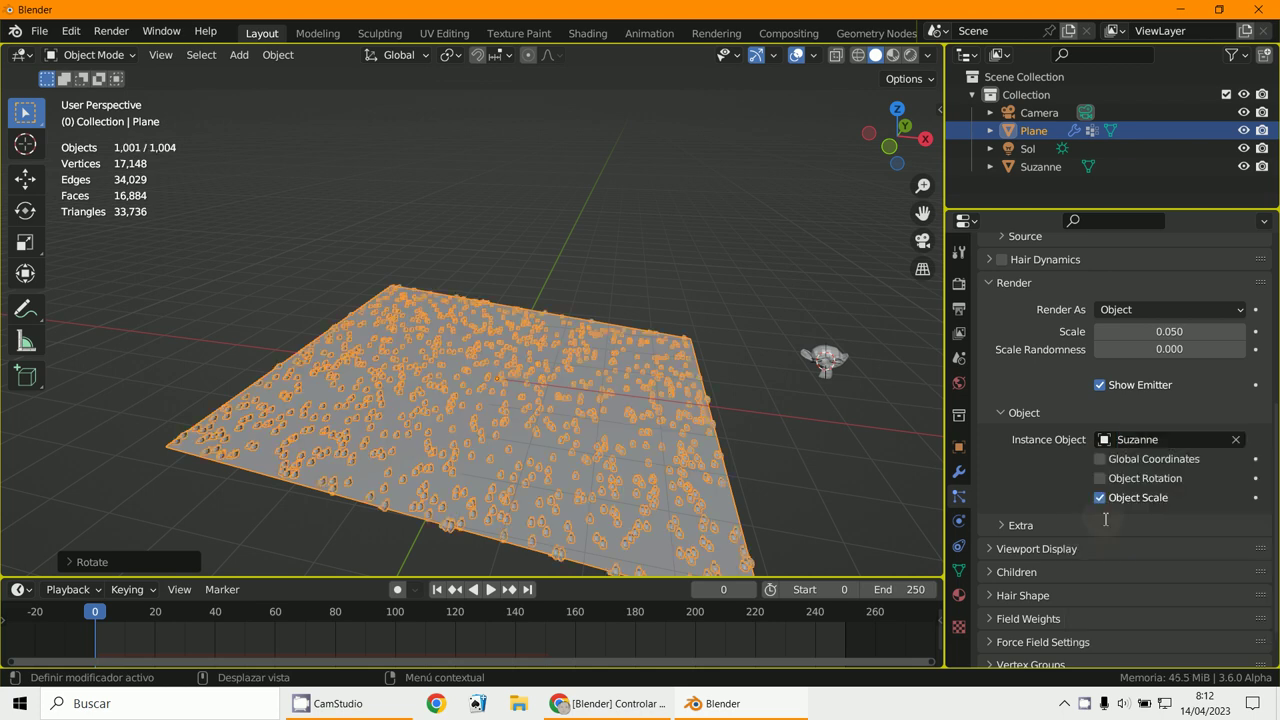
{"action": "middle_click_drag", "start_coordinate": [732, 426], "coordinate": [707, 304]}
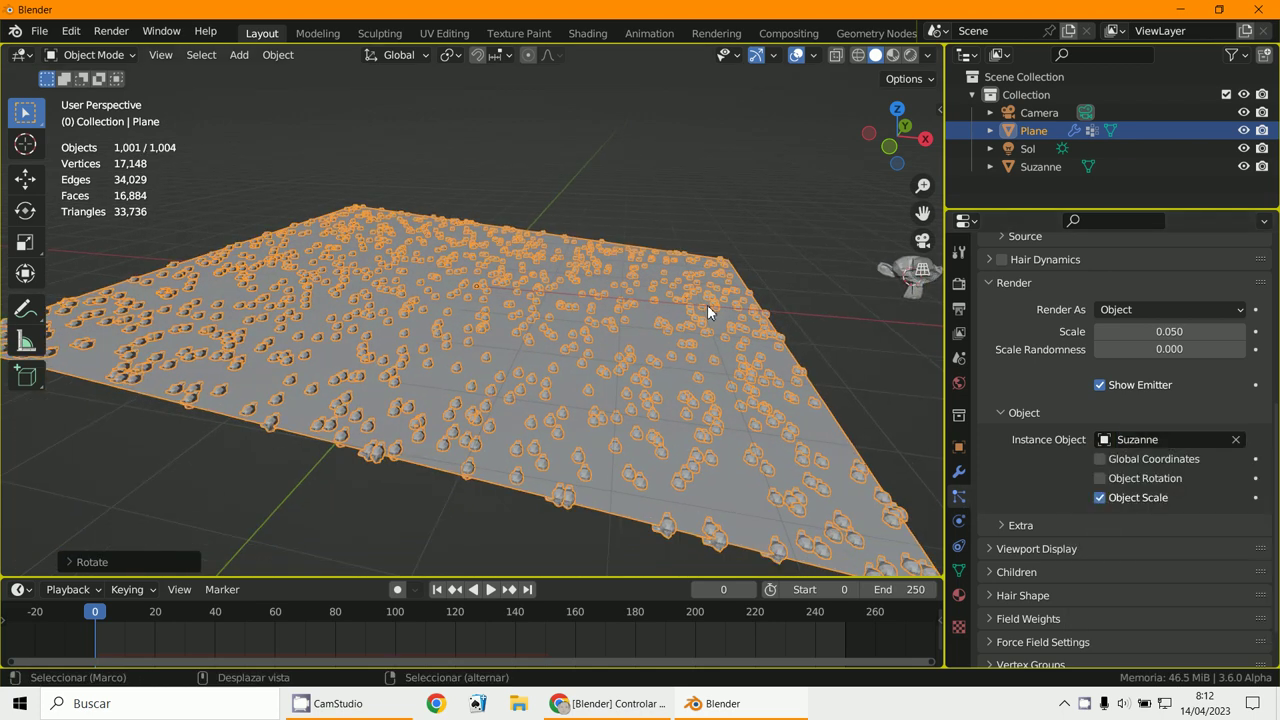
Assign the vertex group Group to the particle system's density and view the plane's vertex group list
{"action": "scroll", "coordinate": [1138, 517], "scroll_direction": "down", "scroll_amount": 2}
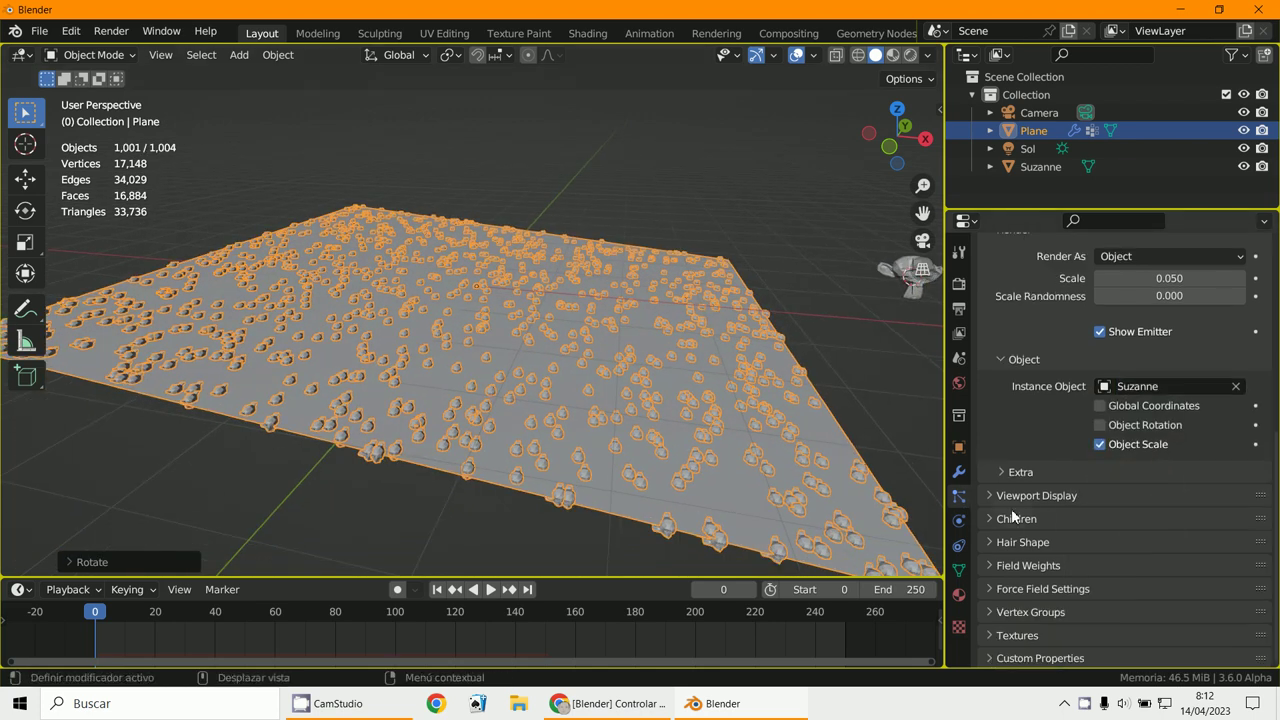
{"action": "scroll", "coordinate": [993, 527], "scroll_direction": "down", "scroll_amount": 1}
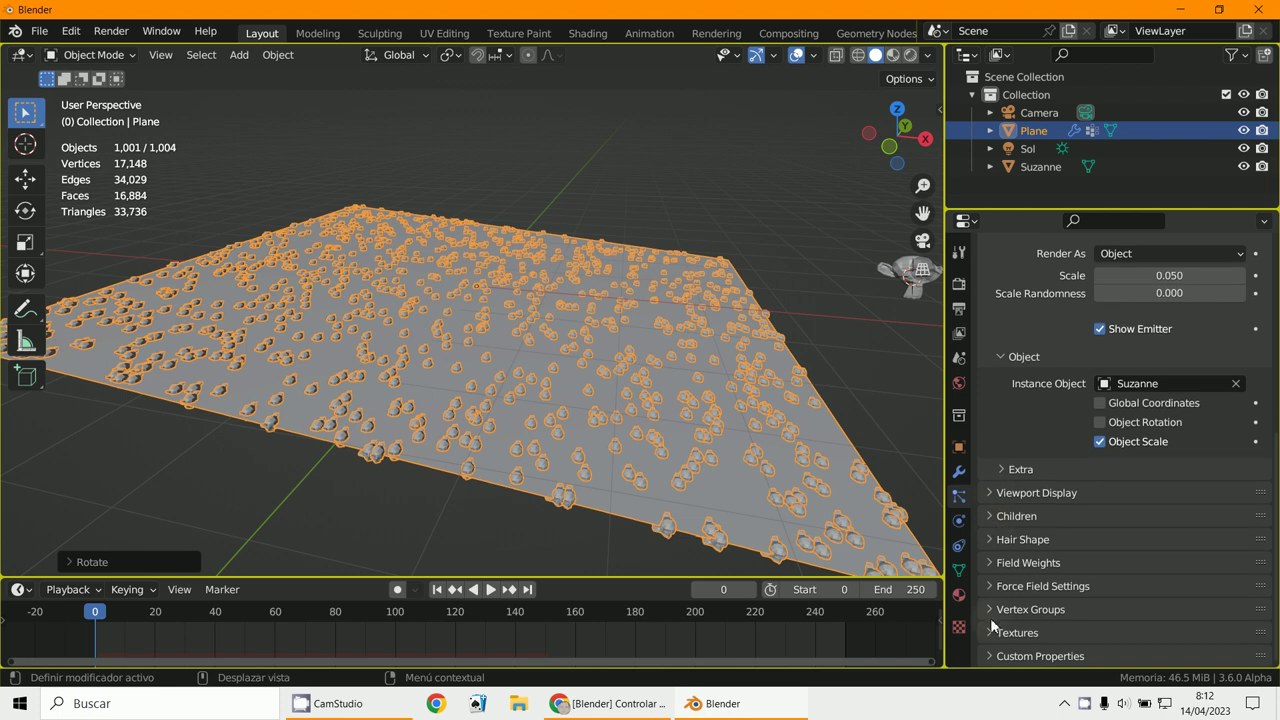
{"action": "left_click", "coordinate": [991, 605]}
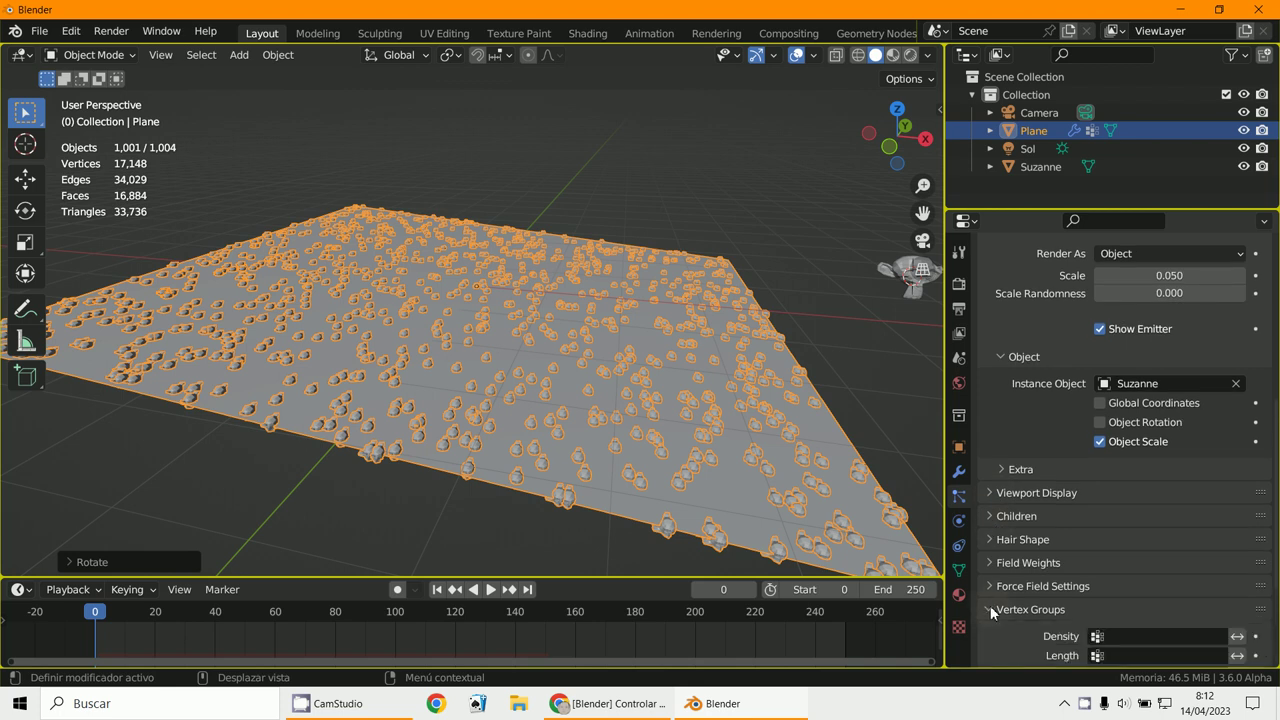
{"action": "scroll", "coordinate": [990, 598], "scroll_direction": "down", "scroll_amount": 6}
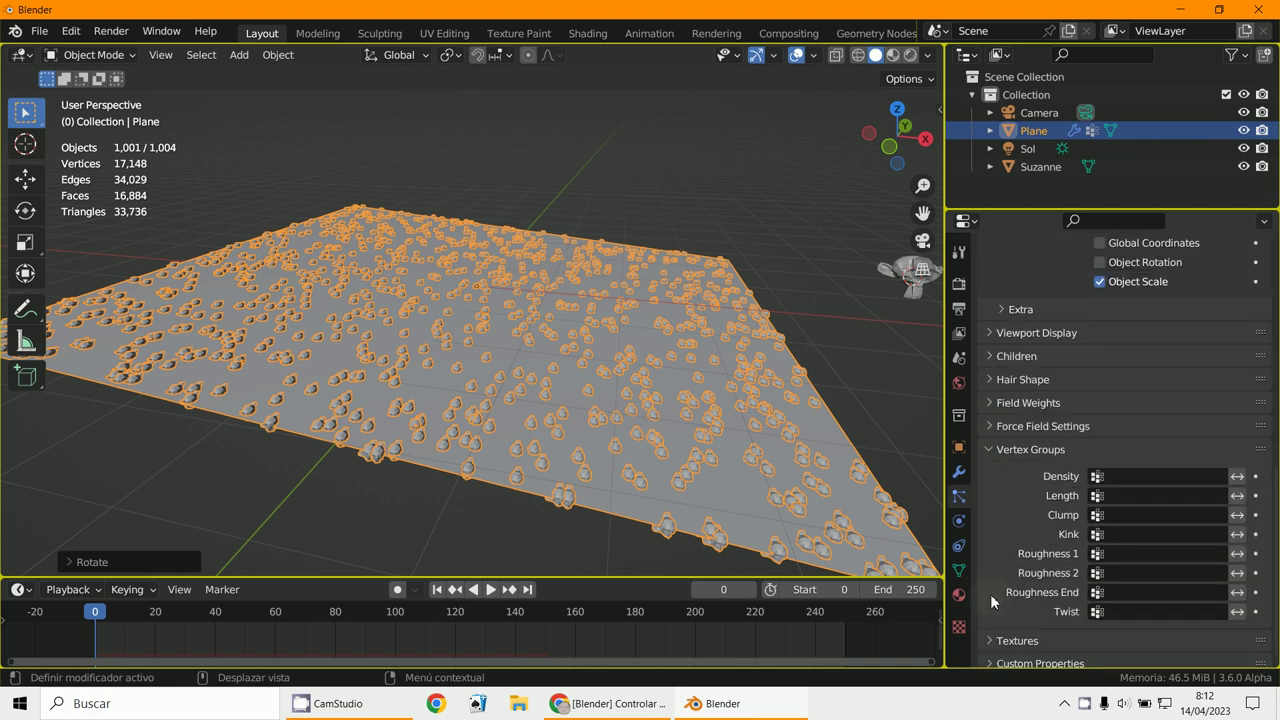
{"action": "left_click", "coordinate": [1097, 476]}
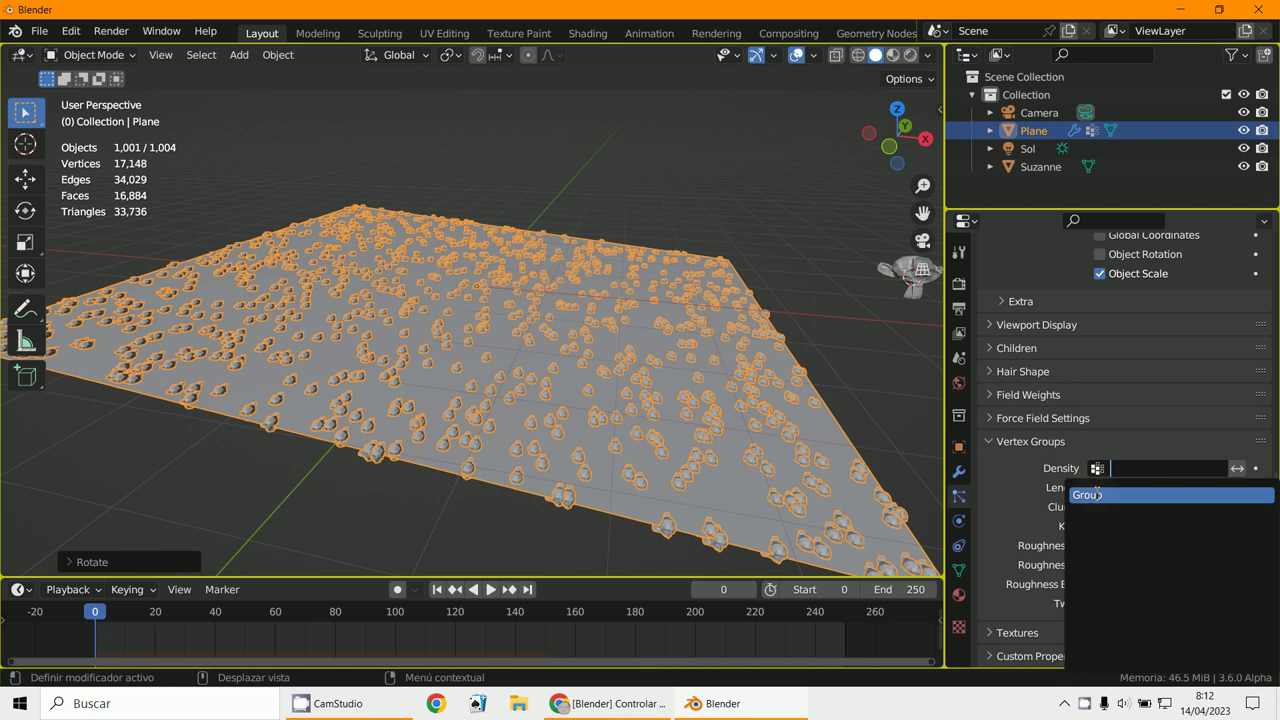
{"action": "left_click", "coordinate": [1097, 494]}
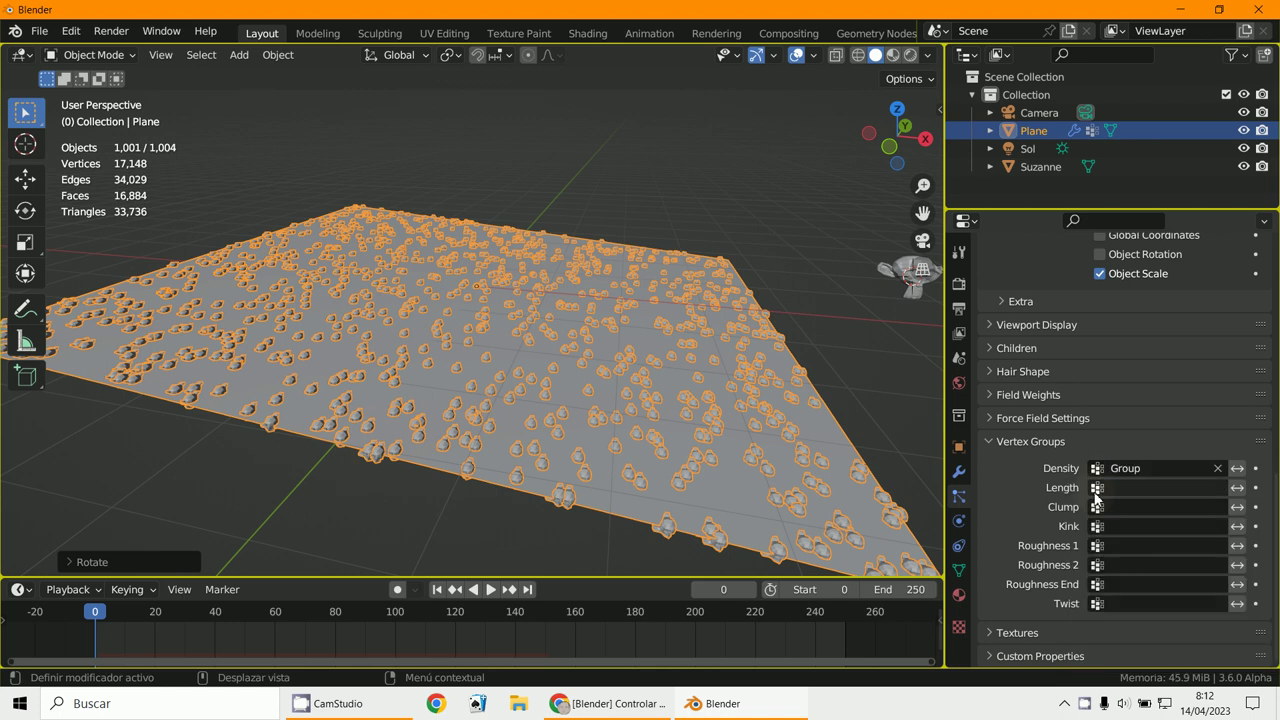
{"action": "left_click", "coordinate": [958, 570]}
{"action": "scroll", "coordinate": [1026, 358], "scroll_direction": "up", "scroll_amount": 15}
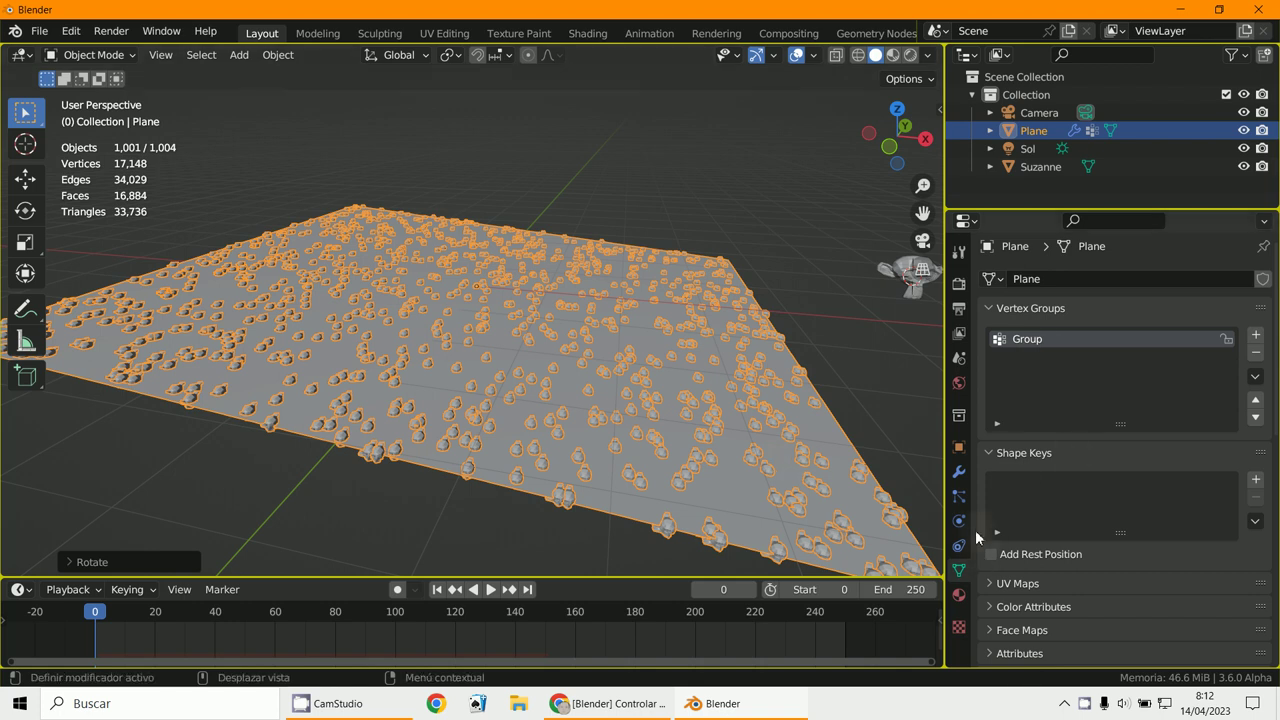
Enable the Advanced hair settings of the particle system and expand the emission's Source settings
{"action": "left_click", "coordinate": [958, 496]}
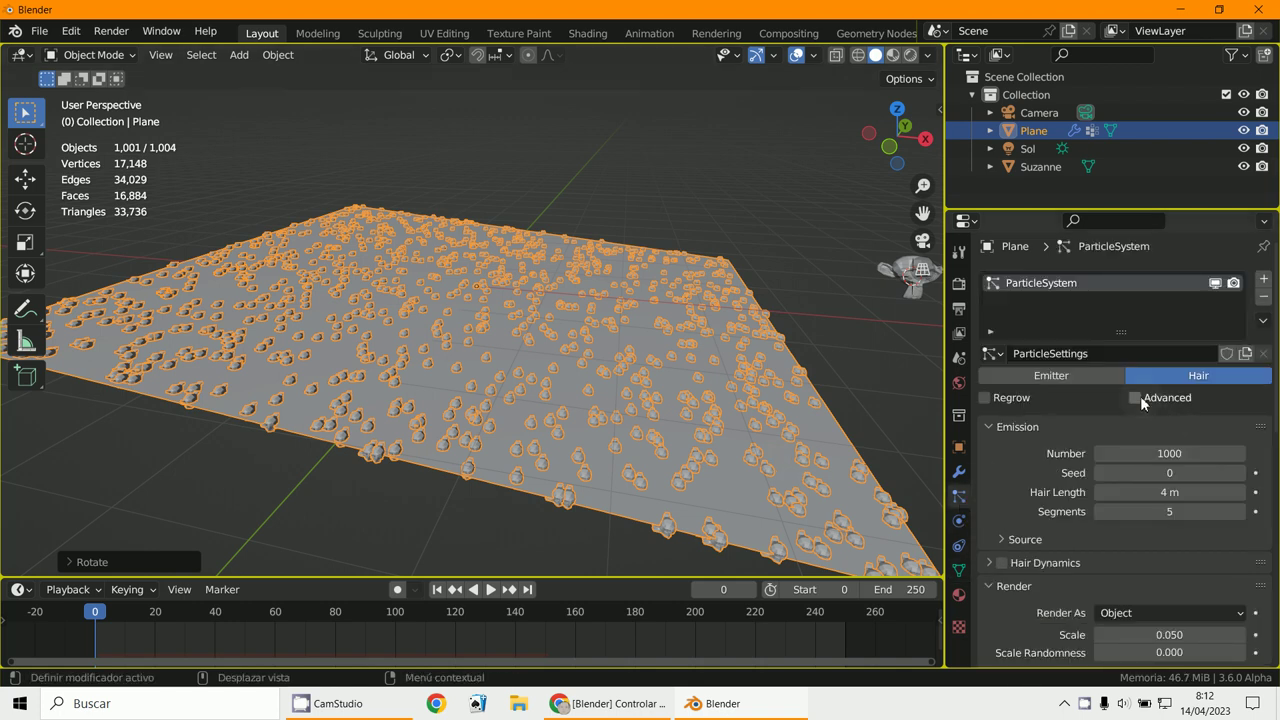
{"action": "left_click", "coordinate": [1140, 401]}
{"action": "scroll", "coordinate": [1083, 498], "scroll_direction": "down", "scroll_amount": 4}
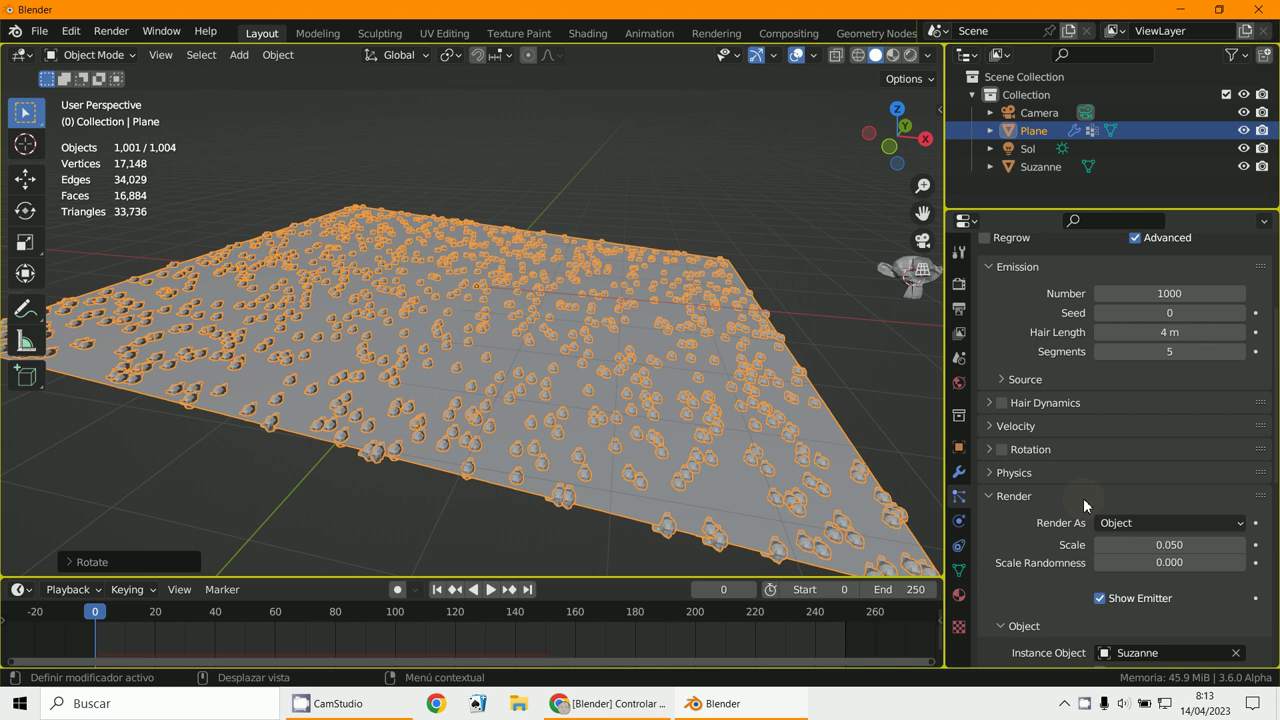
{"action": "scroll", "coordinate": [1083, 498], "scroll_direction": "up", "scroll_amount": 3}
{"action": "scroll", "coordinate": [1083, 498], "scroll_direction": "down", "scroll_amount": 1}
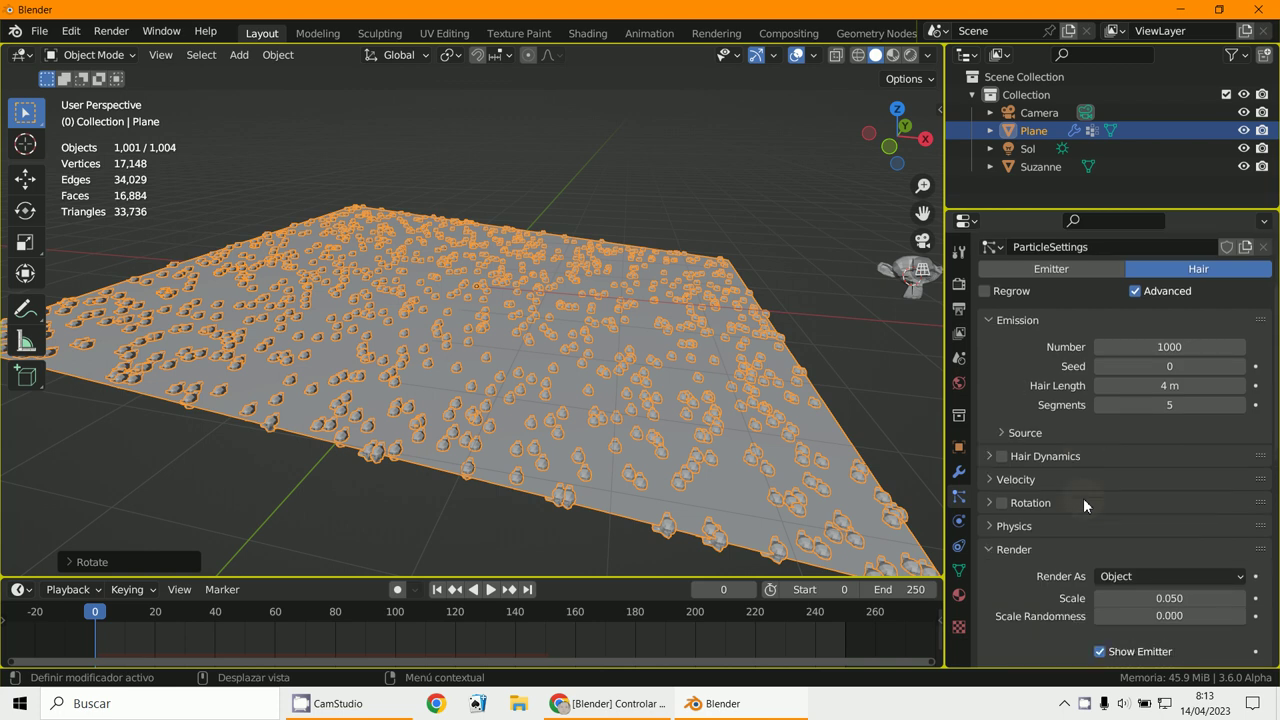
{"action": "left_click", "coordinate": [1013, 435]}
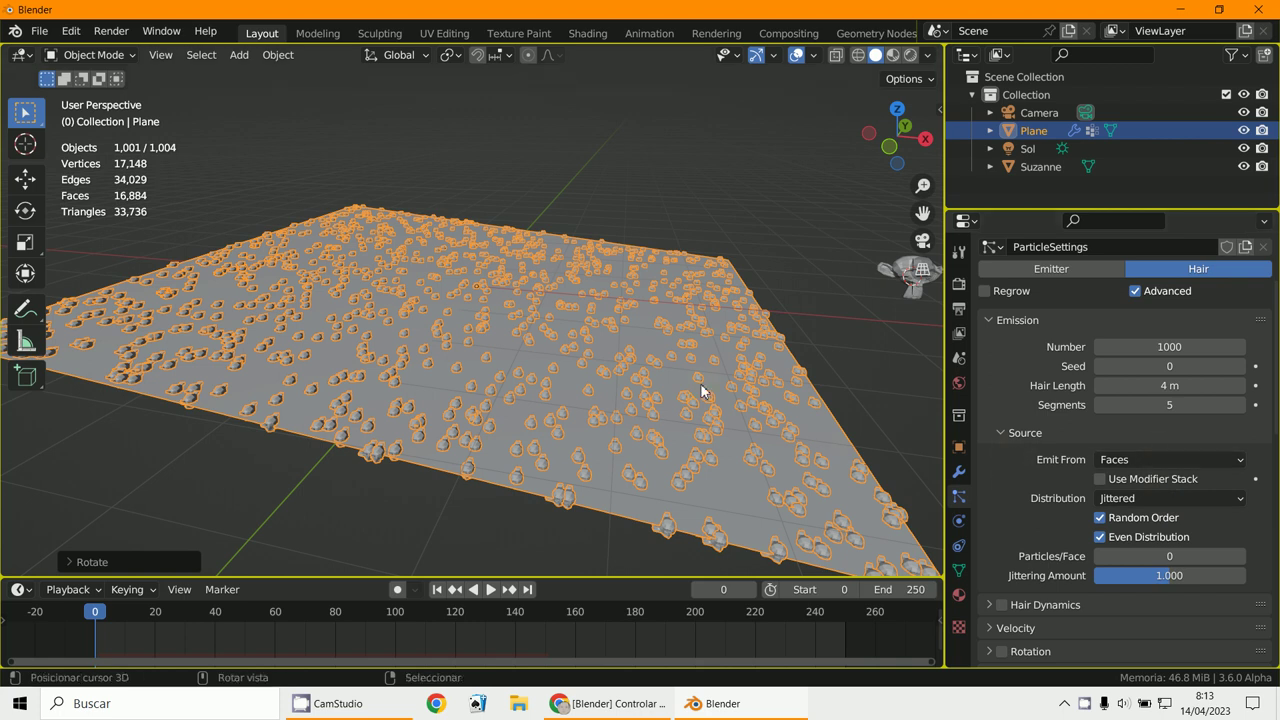
Switch the plane to Weight Paint mode and set the Draw brush weight to 0
{"action": "scroll", "coordinate": [723, 375], "scroll_direction": "down", "scroll_amount": 5}
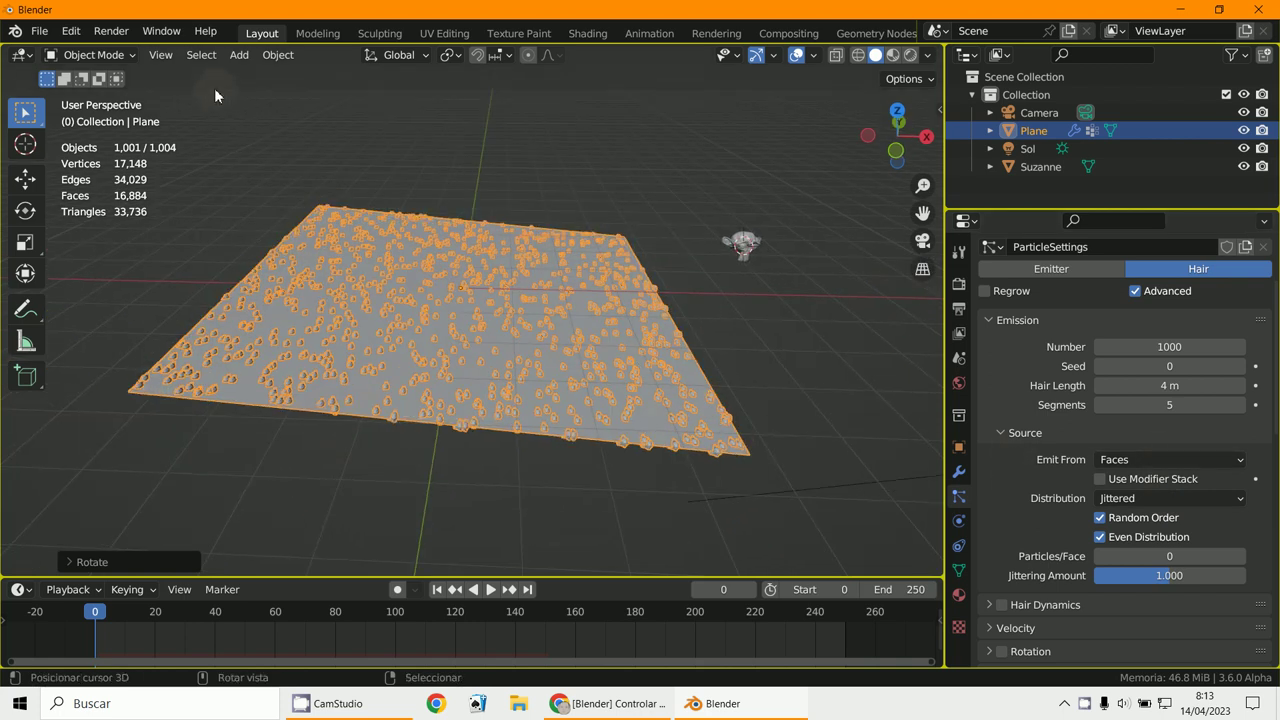
{"action": "left_click", "coordinate": [80, 62]}
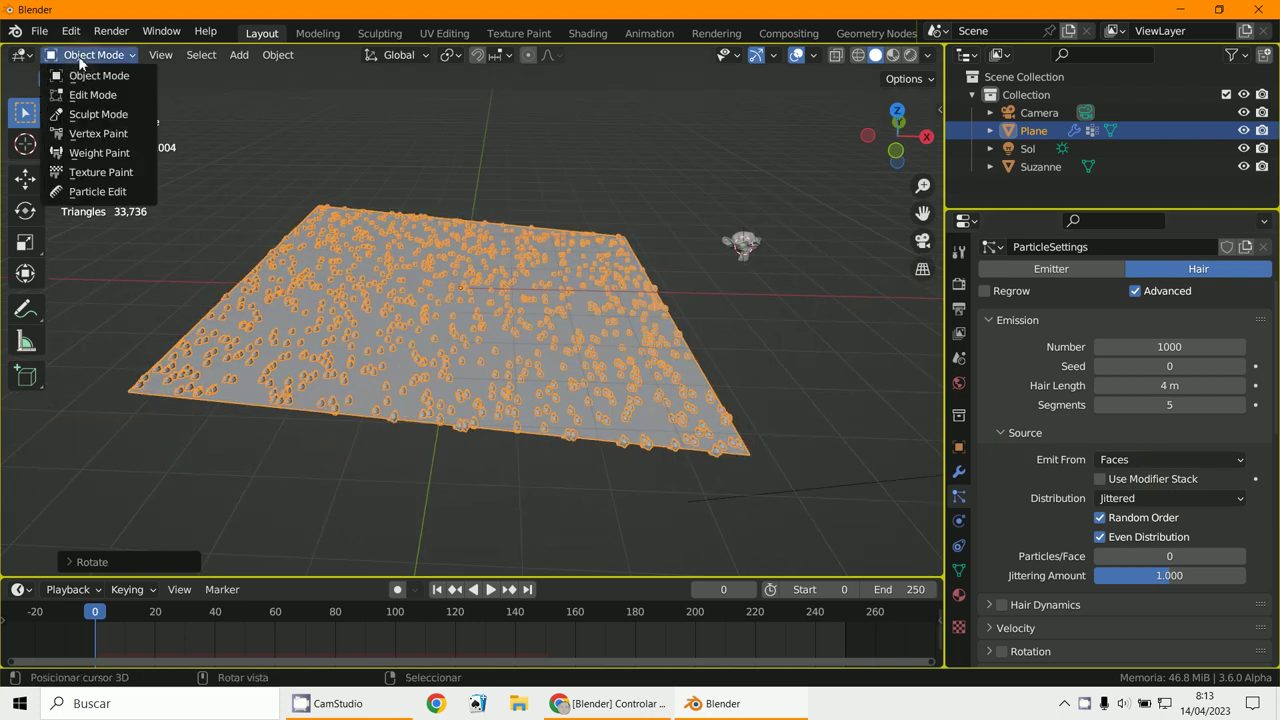
{"action": "left_click", "coordinate": [92, 152]}
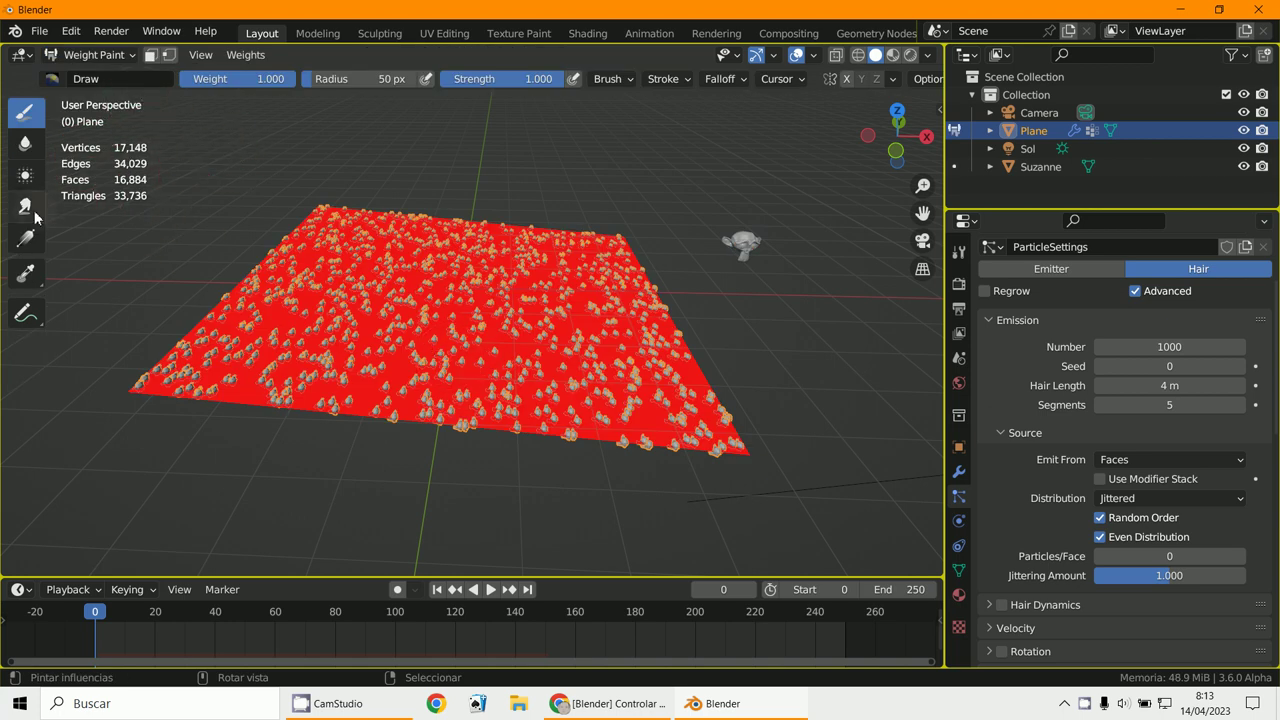
{"action": "left_click", "coordinate": [270, 80]}
{"action": "type", "text": "0"}
{"action": "key", "text": "Return"}
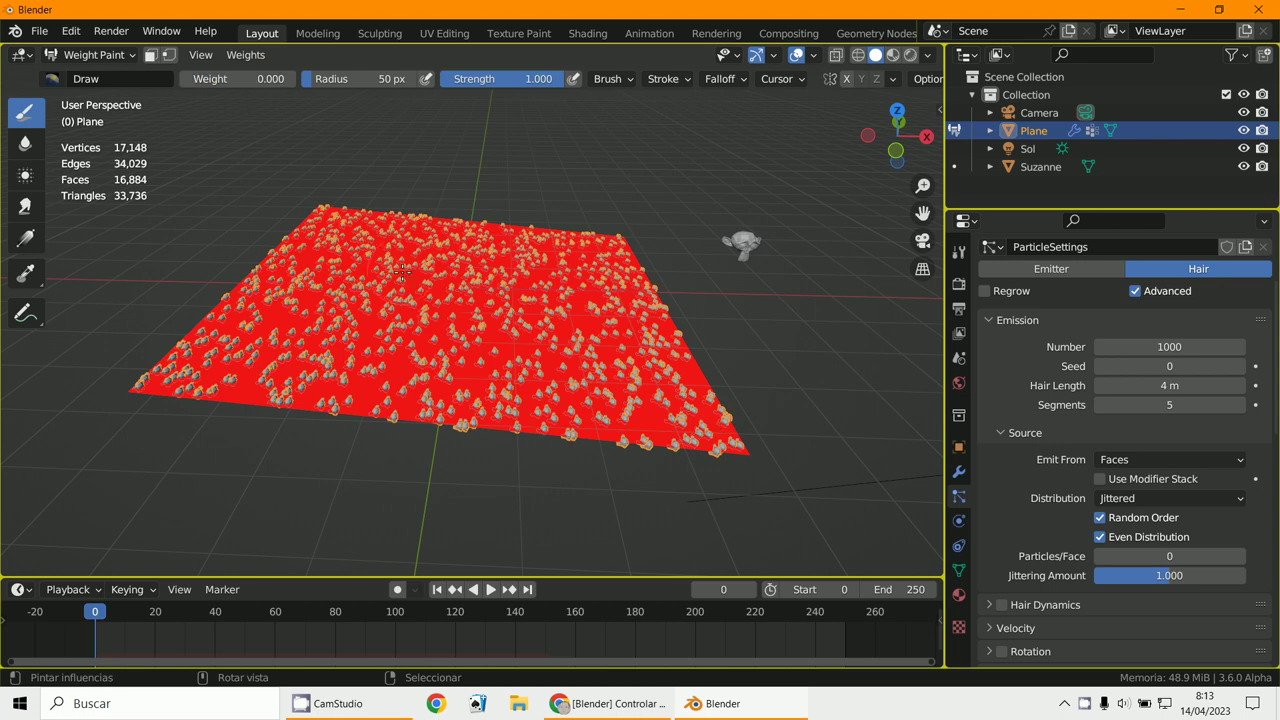
Paint a wide zero-weight strip across the middle of the plane from its far edge to its near edge
{"action": "mouse_move", "coordinate": [421, 222]}
{"action": "left_mouse_down"}
{"action": "mouse_move", "coordinate": [423, 209]}
{"action": "mouse_move", "coordinate": [365, 365]}
{"action": "mouse_move", "coordinate": [392, 348]}
{"action": "left_mouse_up"}
{"action": "left_click_drag", "start_coordinate": [466, 212], "coordinate": [418, 425]}
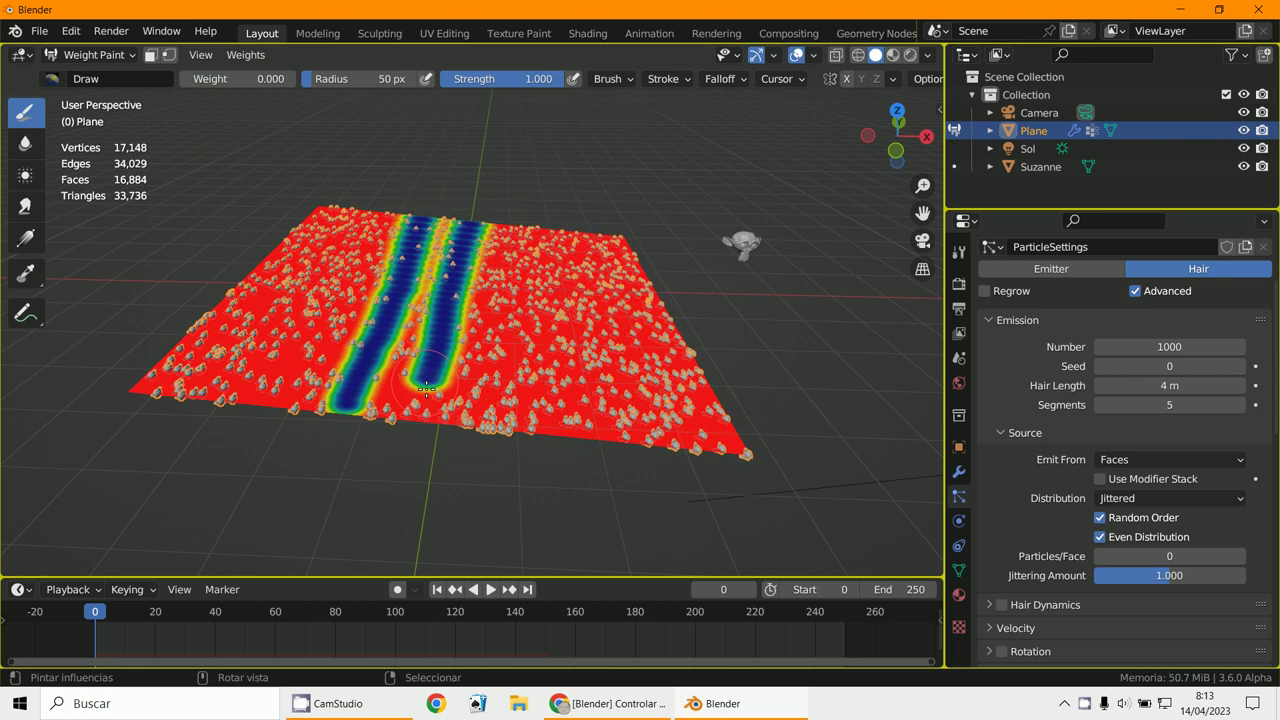
{"action": "mouse_move", "coordinate": [456, 207]}
{"action": "left_mouse_down"}
{"action": "mouse_move", "coordinate": [440, 216]}
{"action": "mouse_move", "coordinate": [385, 420]}
{"action": "left_mouse_up"}
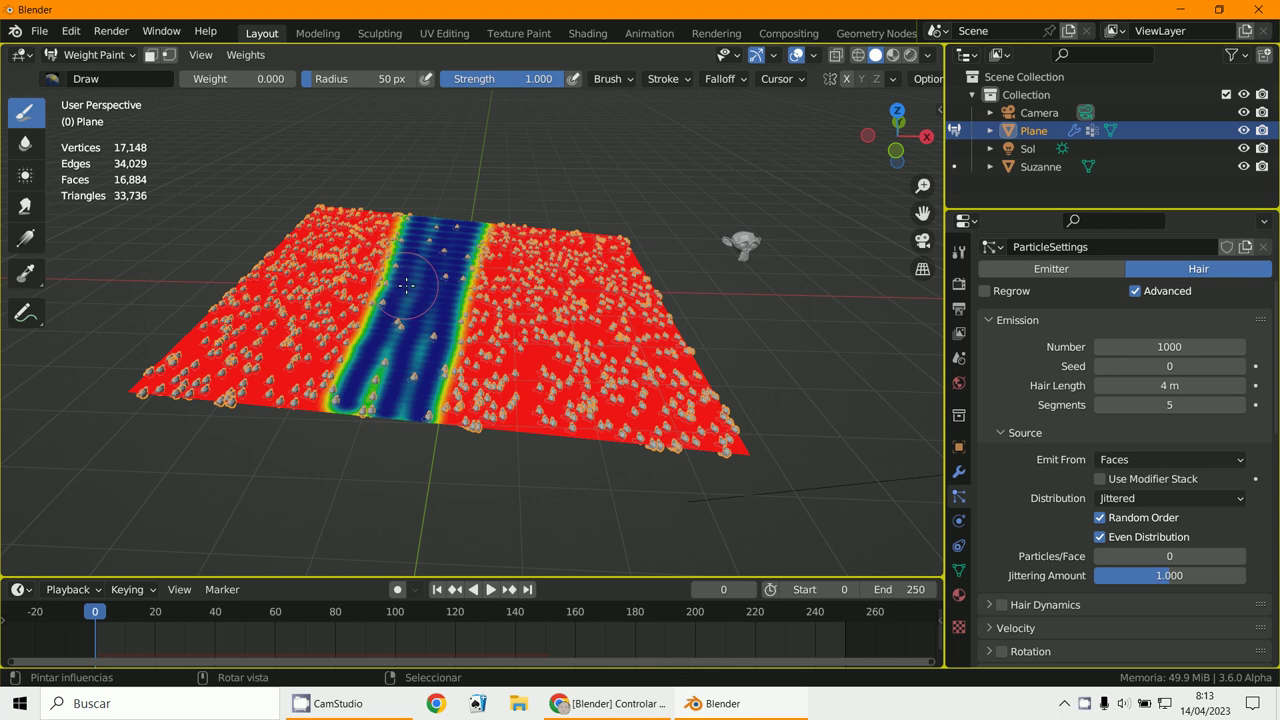
Paint zero weight over the remaining partially weighted areas inside the strip to clear the monkeys there
{"action": "scroll", "coordinate": [371, 335], "scroll_direction": "up", "scroll_amount": 3}
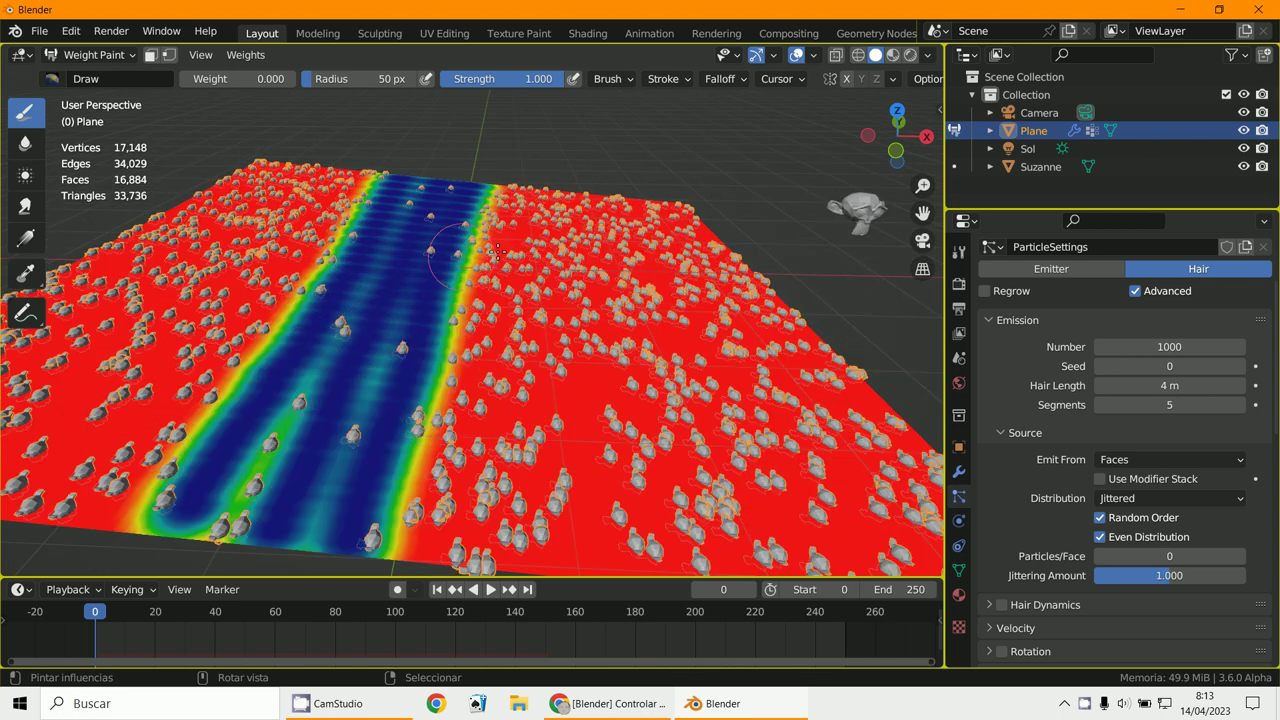
{"action": "mouse_move", "coordinate": [458, 197]}
{"action": "left_mouse_down"}
{"action": "mouse_move", "coordinate": [443, 205]}
{"action": "mouse_move", "coordinate": [426, 303]}
{"action": "left_mouse_up"}
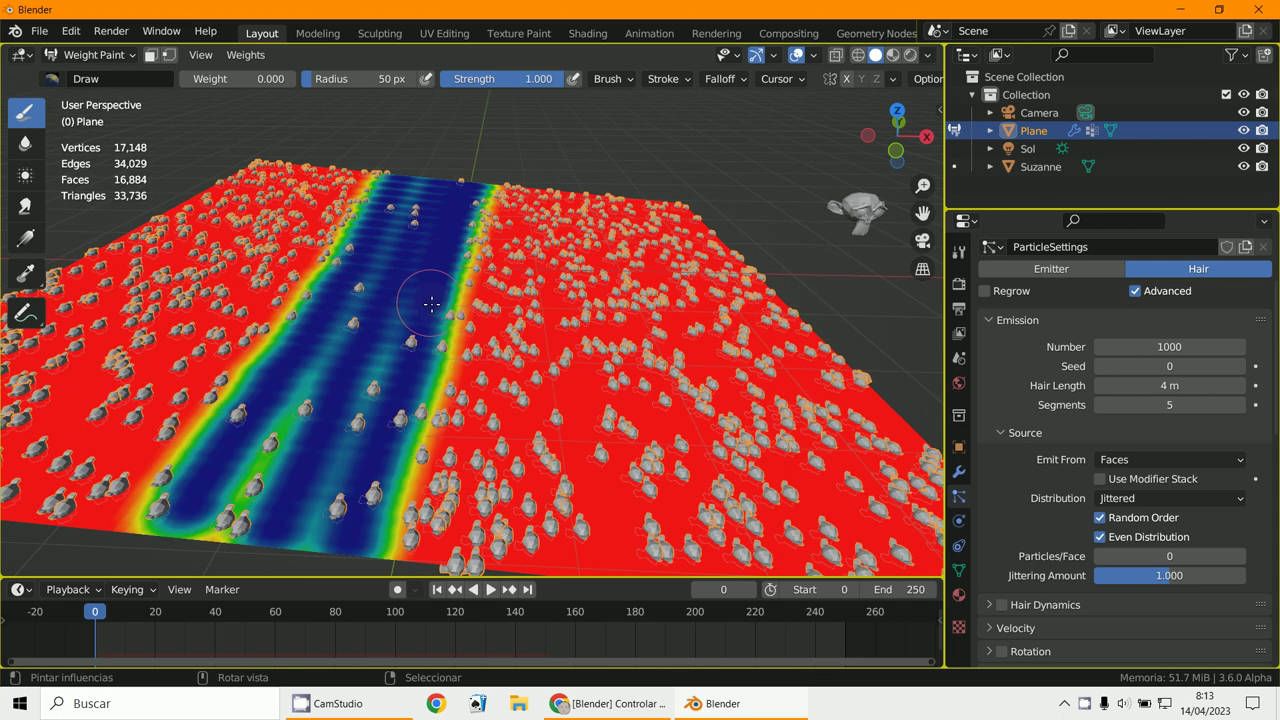
{"action": "mouse_move", "coordinate": [446, 195]}
{"action": "left_mouse_down"}
{"action": "mouse_move", "coordinate": [403, 272]}
{"action": "mouse_move", "coordinate": [409, 206]}
{"action": "mouse_move", "coordinate": [484, 237]}
{"action": "left_mouse_up"}
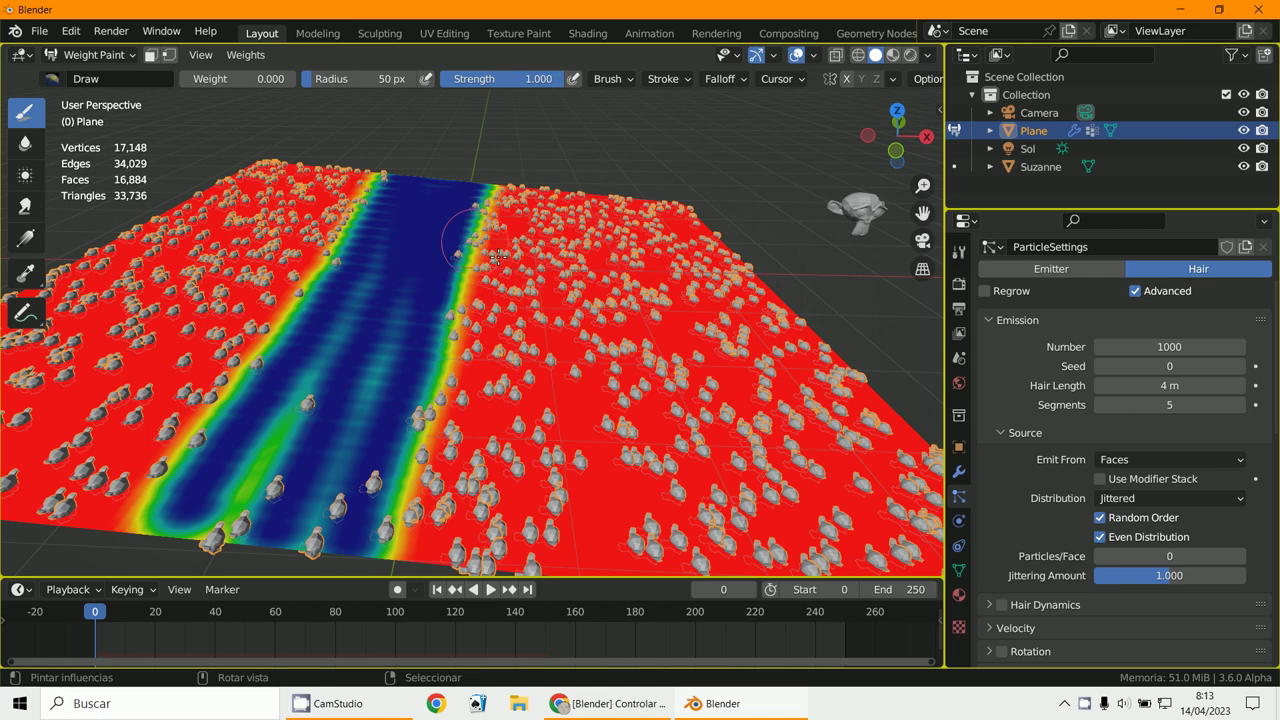
{"action": "mouse_move", "coordinate": [326, 401]}
{"action": "left_mouse_down"}
{"action": "mouse_move", "coordinate": [400, 253]}
{"action": "mouse_move", "coordinate": [271, 428]}
{"action": "left_mouse_up"}
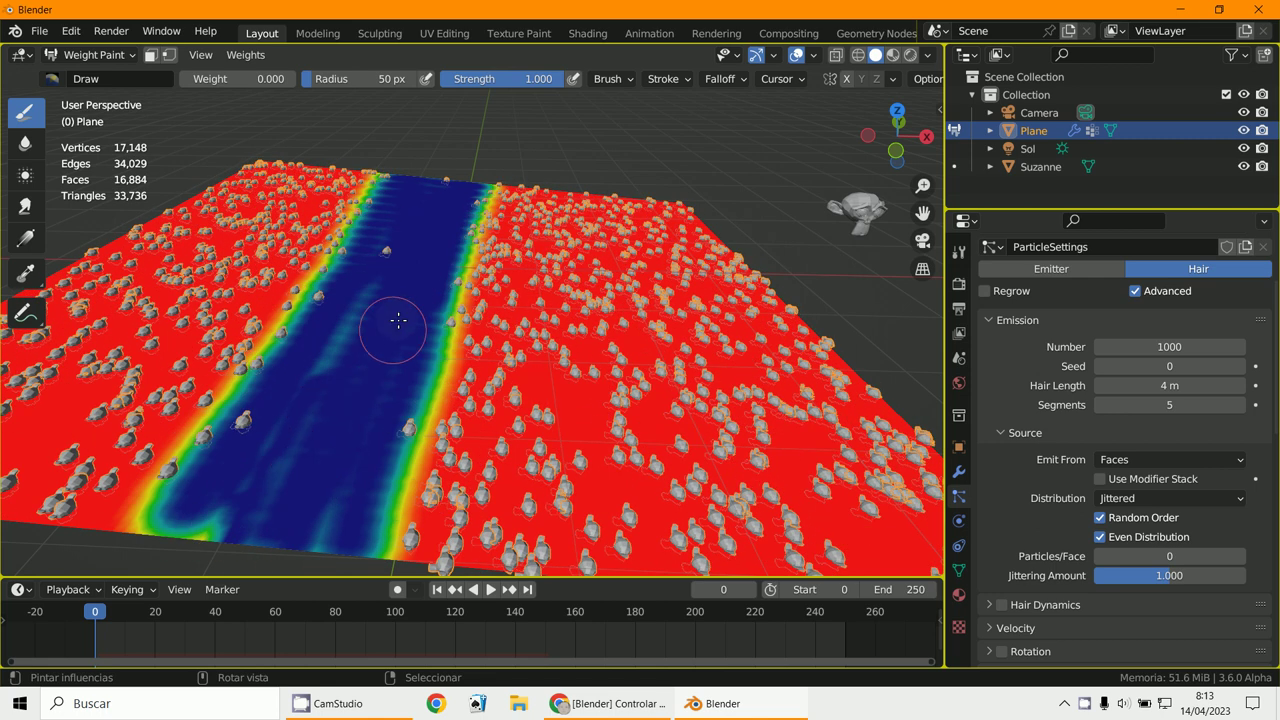
{"action": "scroll", "coordinate": [420, 273], "scroll_direction": "down", "scroll_amount": 3}
{"action": "scroll", "coordinate": [420, 273], "scroll_direction": "up", "scroll_amount": 6}
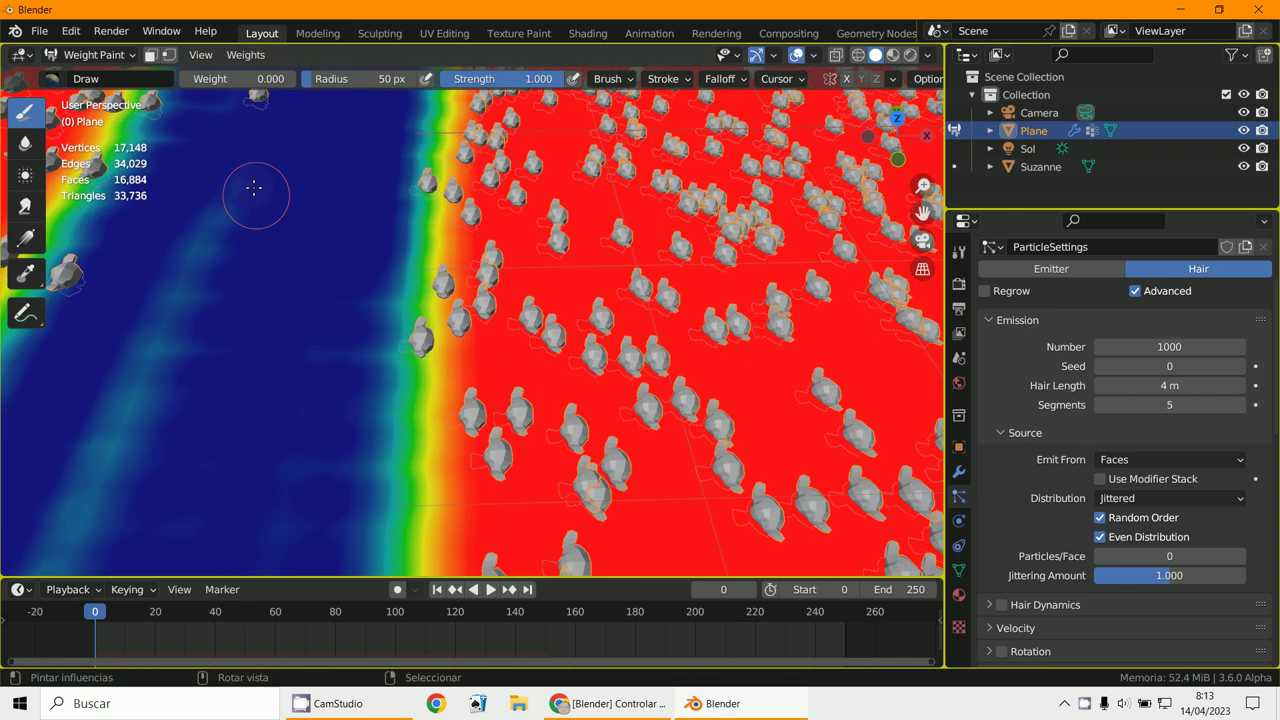
{"action": "left_click_drag", "start_coordinate": [251, 191], "coordinate": [163, 317]}
{"action": "scroll", "coordinate": [293, 192], "scroll_direction": "down", "scroll_amount": 2}
{"action": "scroll", "coordinate": [293, 192], "scroll_direction": "down", "scroll_amount": 5}
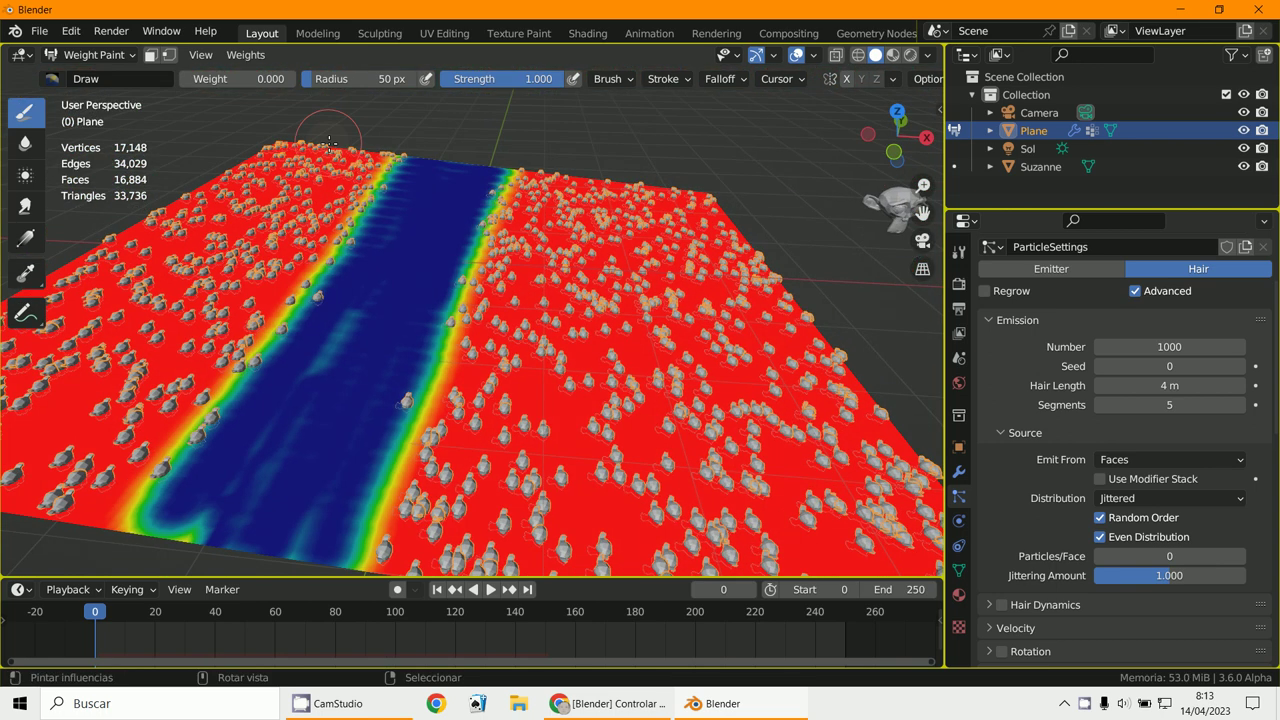
Paint narrow zero-weight branches from the middle strip out to the plane's side edge nearest the original Suzanne
{"action": "mouse_move", "coordinate": [499, 295]}
{"action": "left_mouse_down"}
{"action": "mouse_move", "coordinate": [590, 323]}
{"action": "mouse_move", "coordinate": [453, 302]}
{"action": "mouse_move", "coordinate": [560, 349]}
{"action": "mouse_move", "coordinate": [668, 355]}
{"action": "left_mouse_up"}
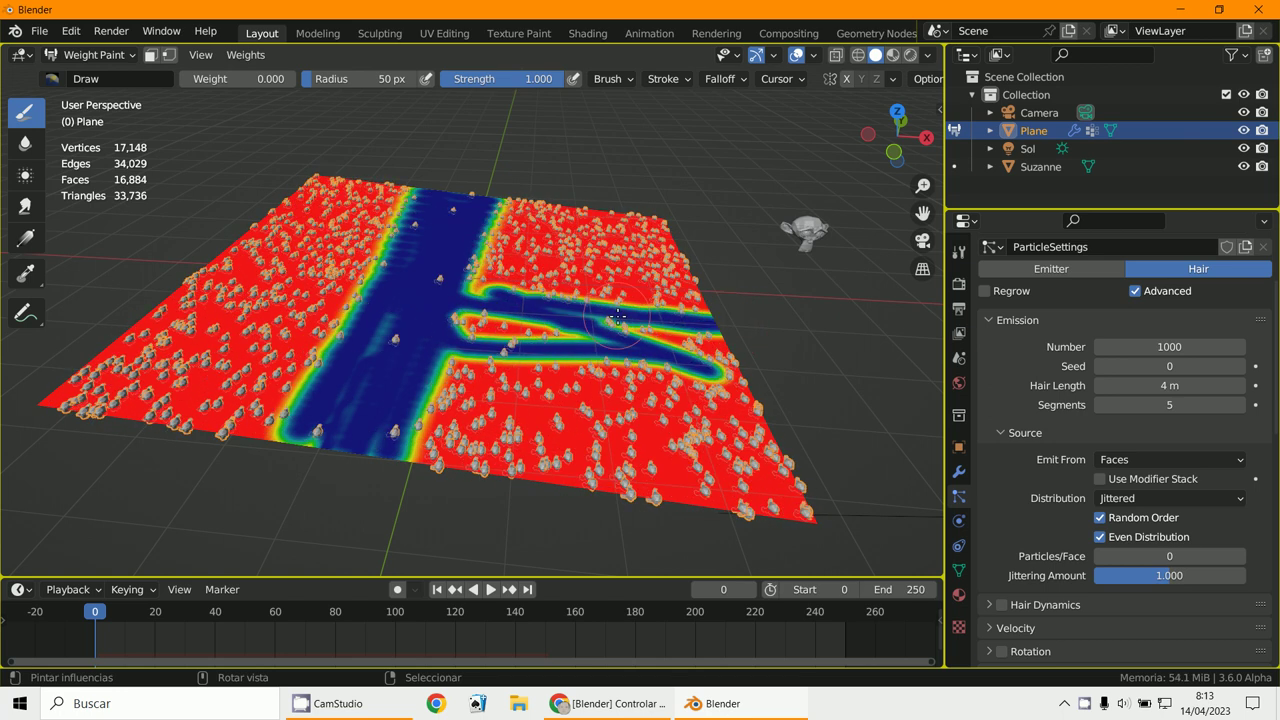
{"action": "scroll", "coordinate": [668, 355], "scroll_direction": "down", "scroll_amount": 5}
Collapse the MeshLint section in the plane's mesh data properties
{"action": "left_click", "coordinate": [959, 569]}
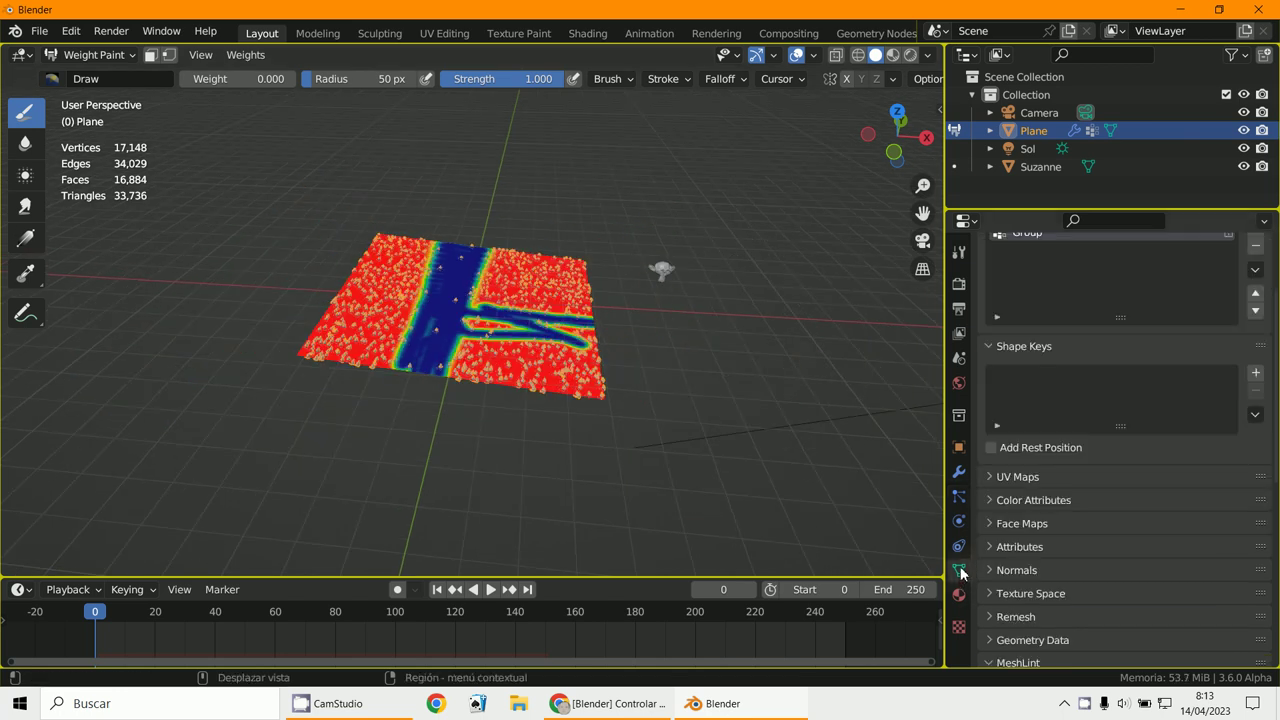
{"action": "scroll", "coordinate": [1092, 434], "scroll_direction": "down", "scroll_amount": 5}
{"action": "scroll", "coordinate": [1092, 434], "scroll_direction": "down", "scroll_amount": 4}
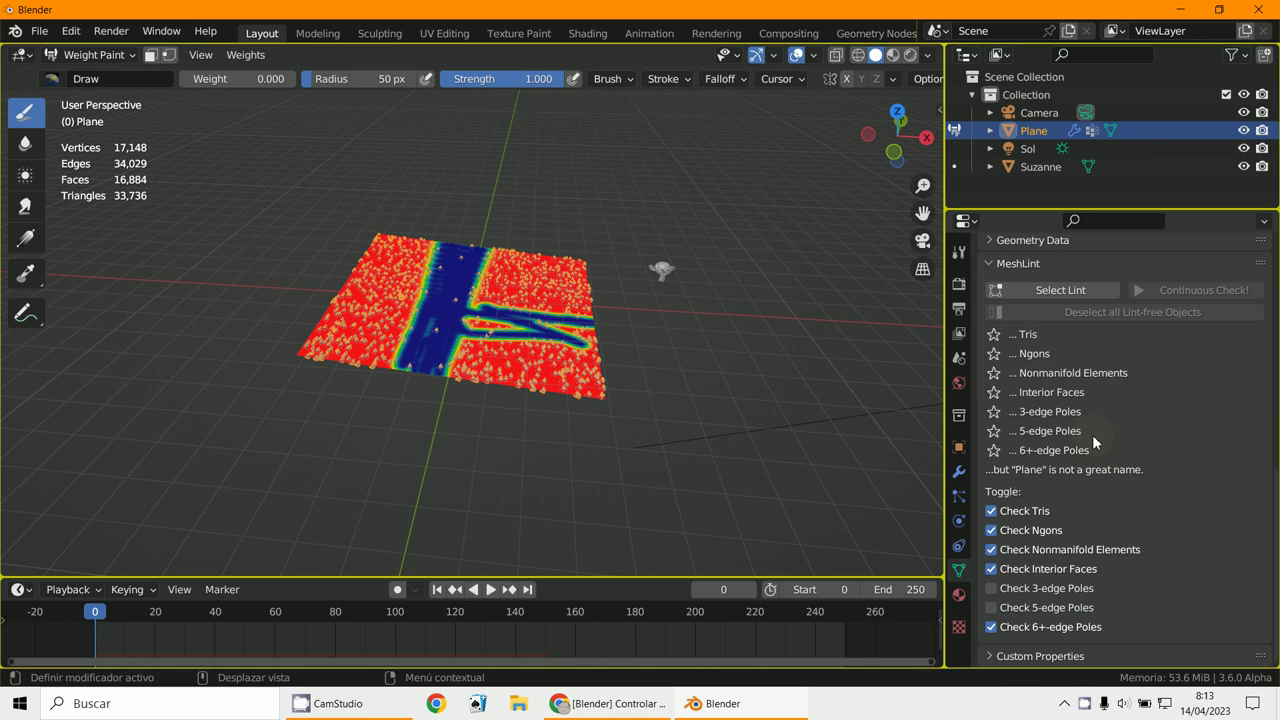
{"action": "scroll", "coordinate": [1092, 432], "scroll_direction": "up", "scroll_amount": 3}
{"action": "left_click", "coordinate": [1018, 367]}
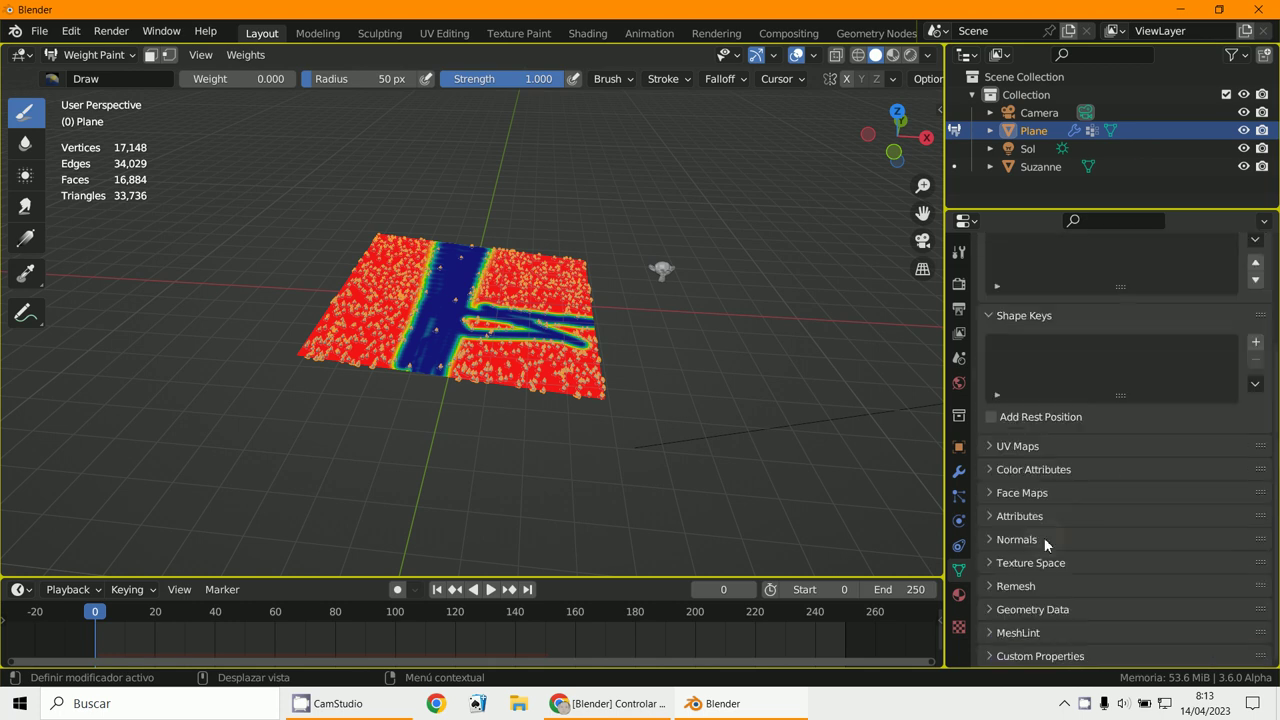
Invert the effect of the density vertex group in the particle system's Vertex Groups settings
{"action": "left_click", "coordinate": [959, 496]}
{"action": "scroll", "coordinate": [1057, 535], "scroll_direction": "down", "scroll_amount": 15}
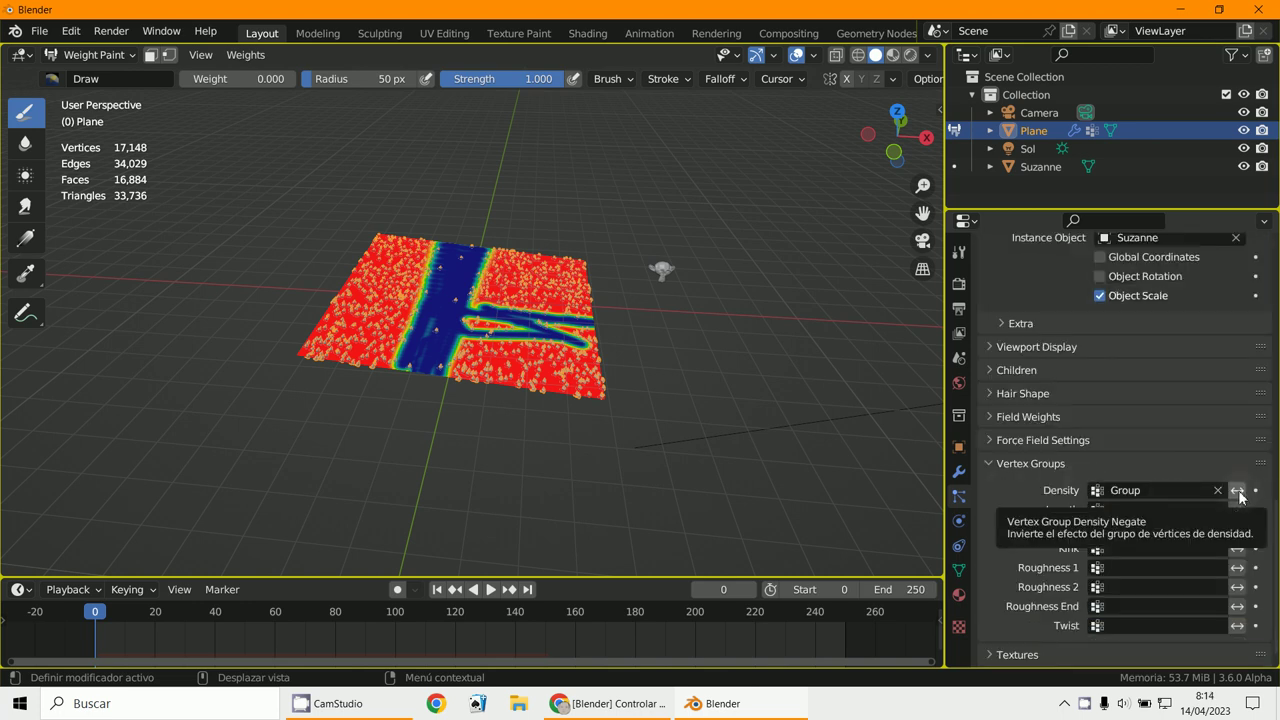
{"action": "left_click", "coordinate": [1238, 491]}
Paint additional short zero-weight strokes on the near side of the branches, joining them to the middle strip
{"action": "scroll", "coordinate": [516, 374], "scroll_direction": "up", "scroll_amount": 6}
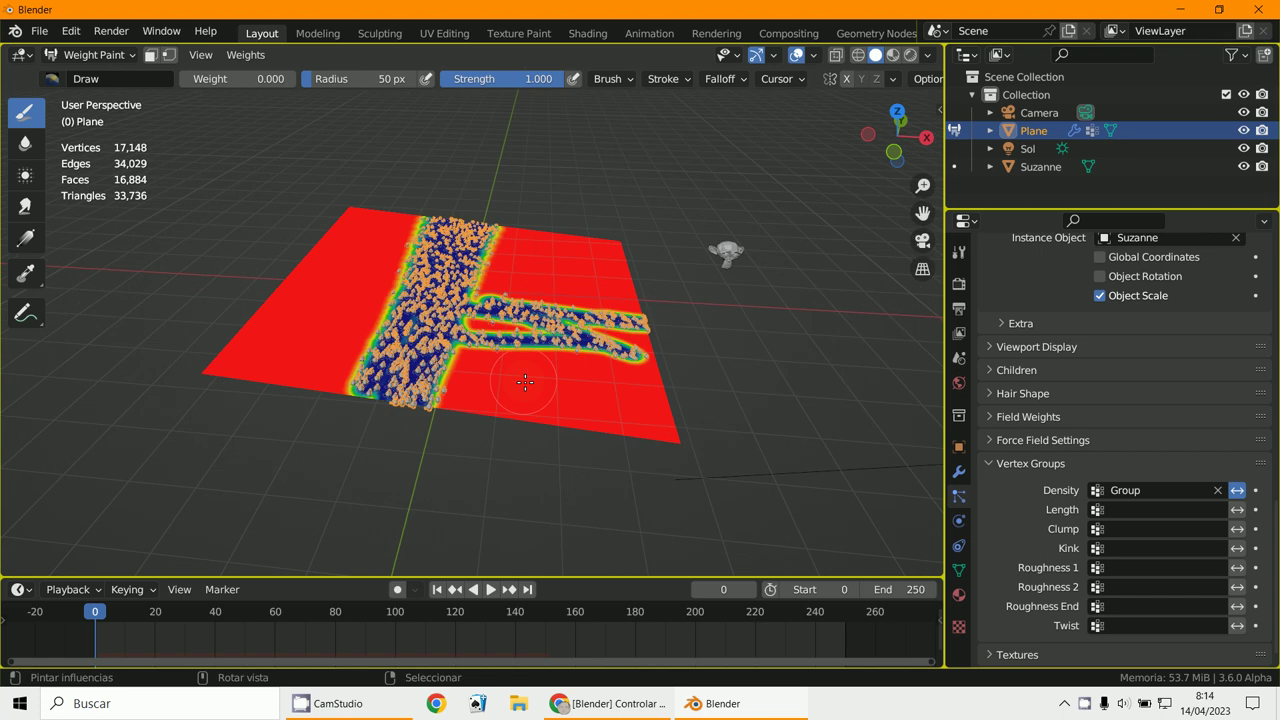
{"action": "key", "text": "ctrl+z"}
{"action": "key", "text": "ctrl+z"}
{"action": "key", "text": "ctrl+z"}
{"action": "key", "text": "ctrl+z"}
{"action": "key", "text": "ctrl+z"}
{"action": "key", "text": "ctrl+z"}
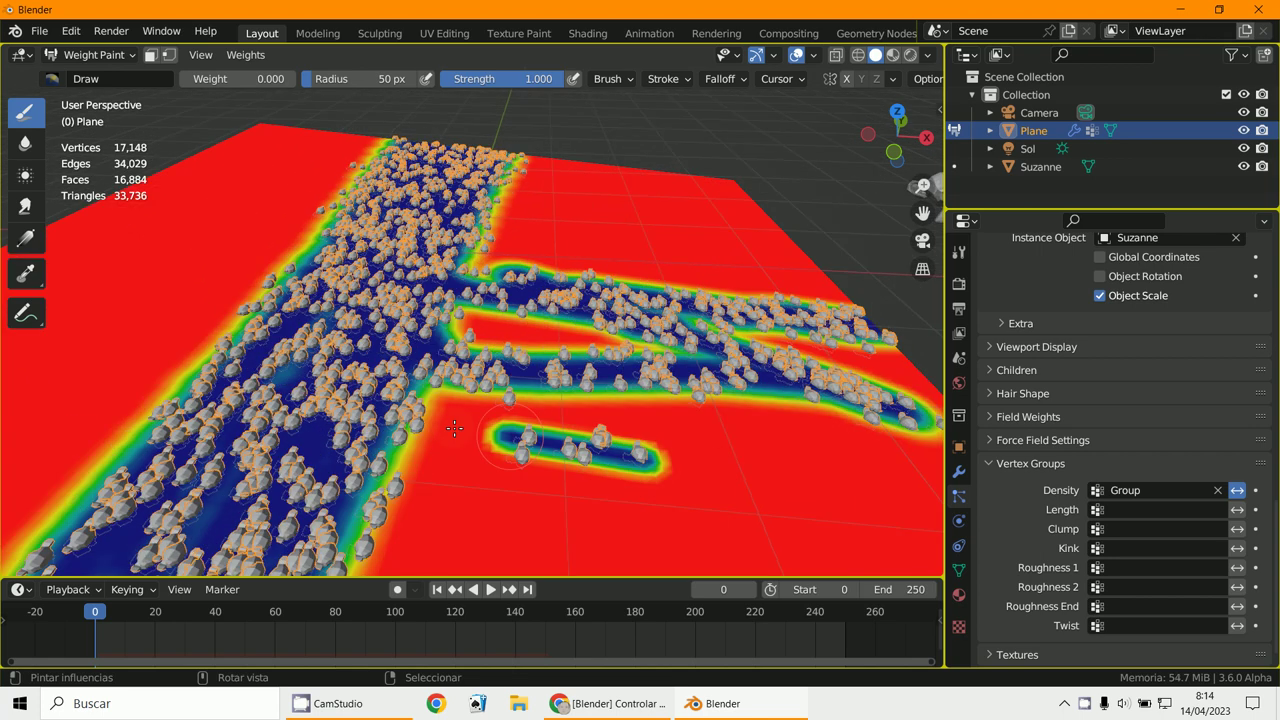
Turn off the density vertex group inversion, switching it on and off once more to compare the distributions
{"action": "left_click", "coordinate": [1238, 492]}
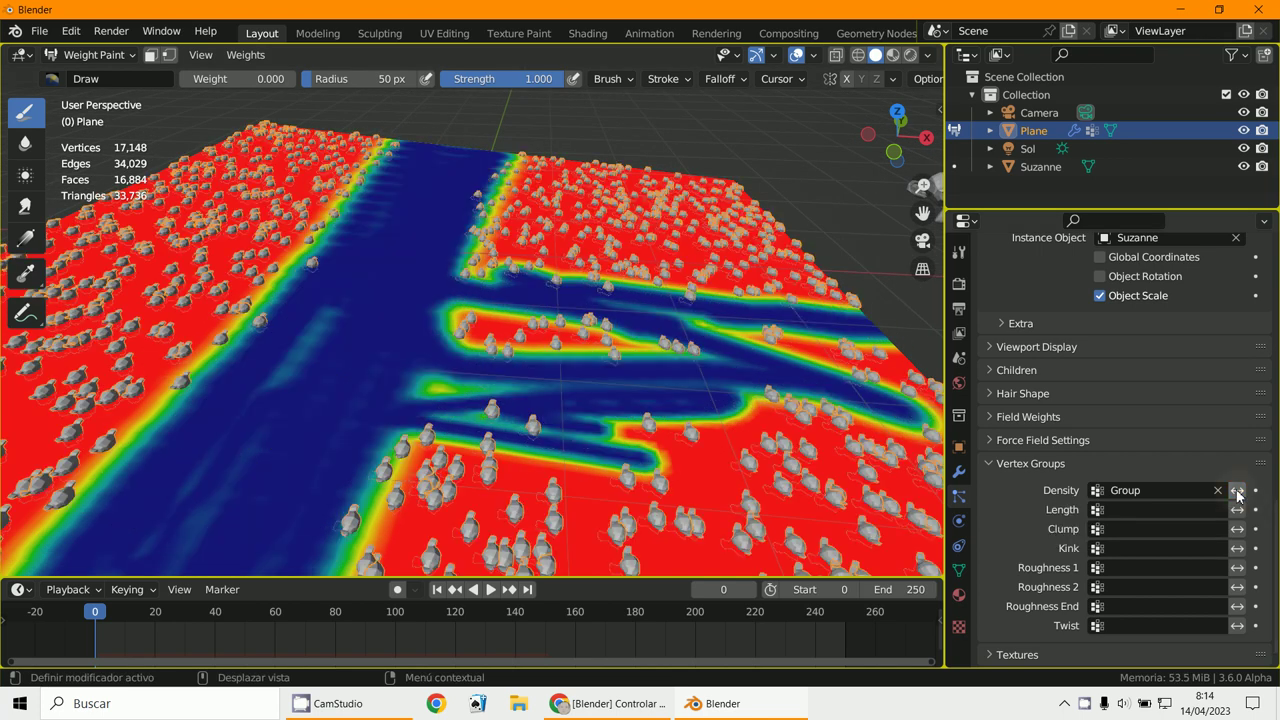
{"action": "left_click", "coordinate": [1238, 492]}
{"action": "left_click", "coordinate": [1238, 492]}
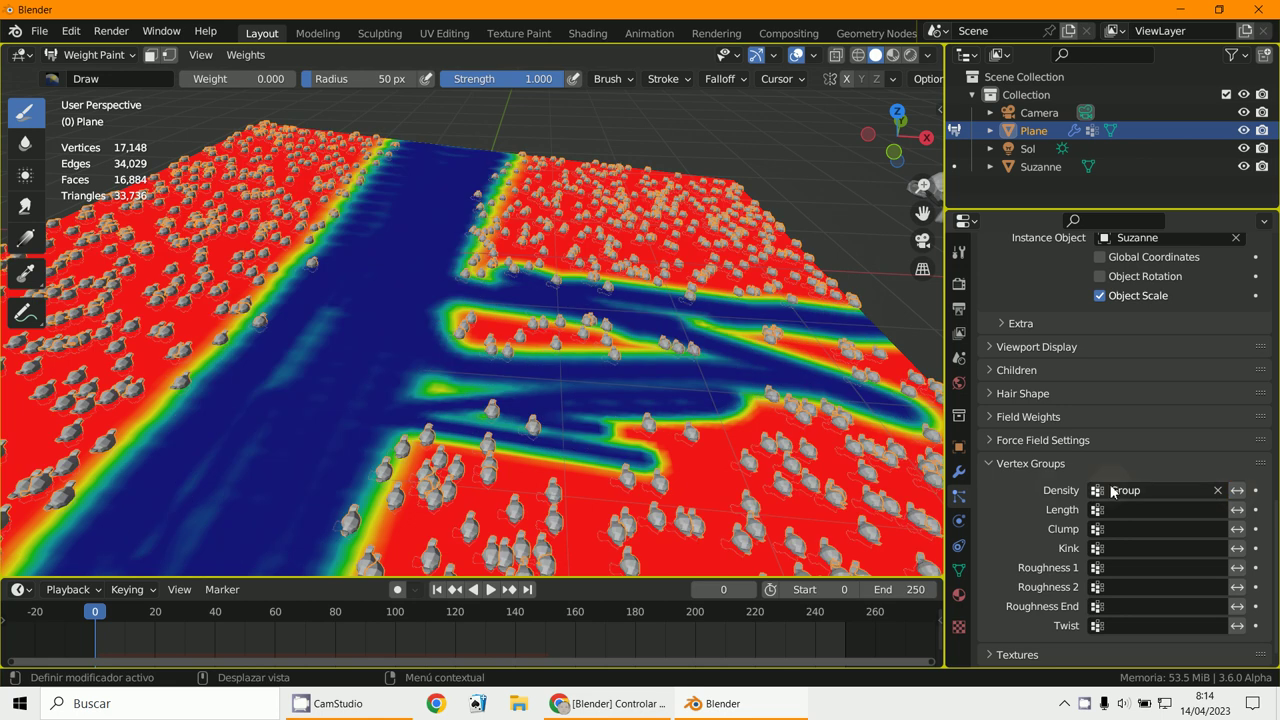
Examine the monkey distribution against the painted weights on the plane from several angles and distances
{"action": "scroll", "coordinate": [926, 478], "scroll_direction": "down", "scroll_amount": 6}
{"action": "mouse_move", "coordinate": [474, 362]}
{"action": "middle_mouse_down"}
{"action": "mouse_move", "coordinate": [483, 439]}
{"action": "mouse_move", "coordinate": [594, 433]}
{"action": "middle_mouse_up"}
{"action": "scroll", "coordinate": [594, 433], "scroll_direction": "up", "scroll_amount": 3}
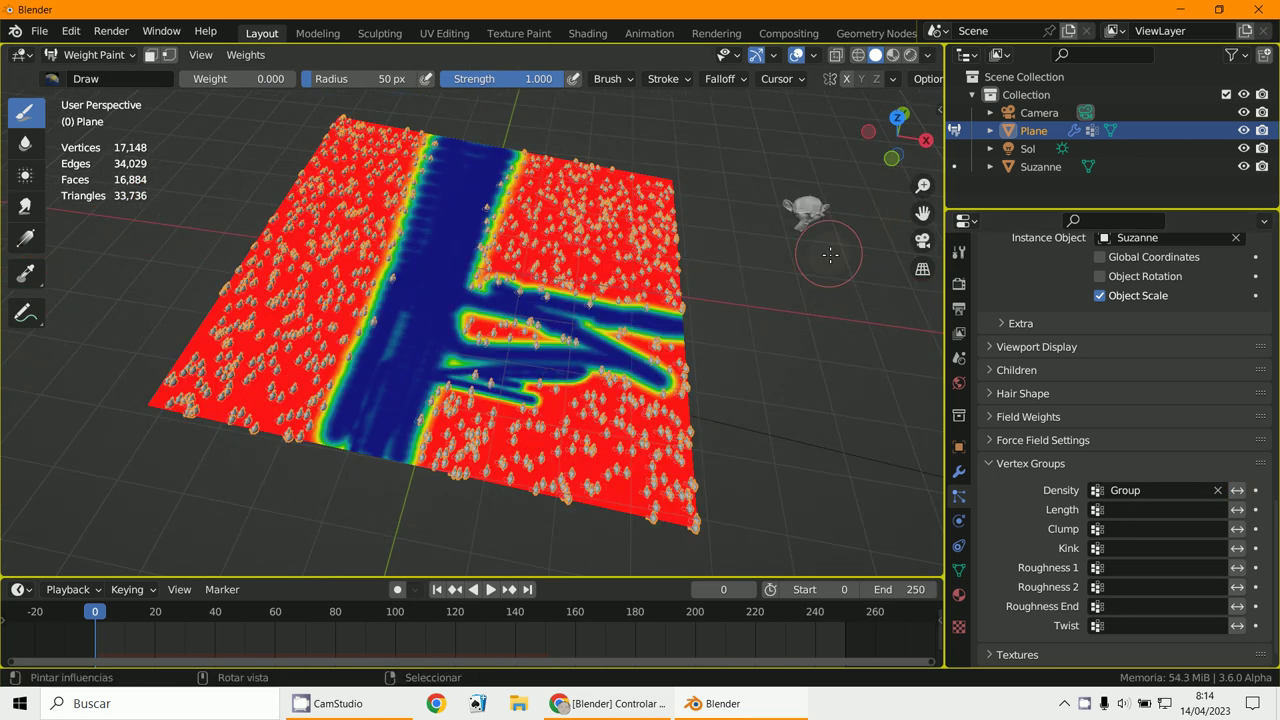
{"action": "scroll", "coordinate": [803, 230], "scroll_direction": "down", "scroll_amount": 3}
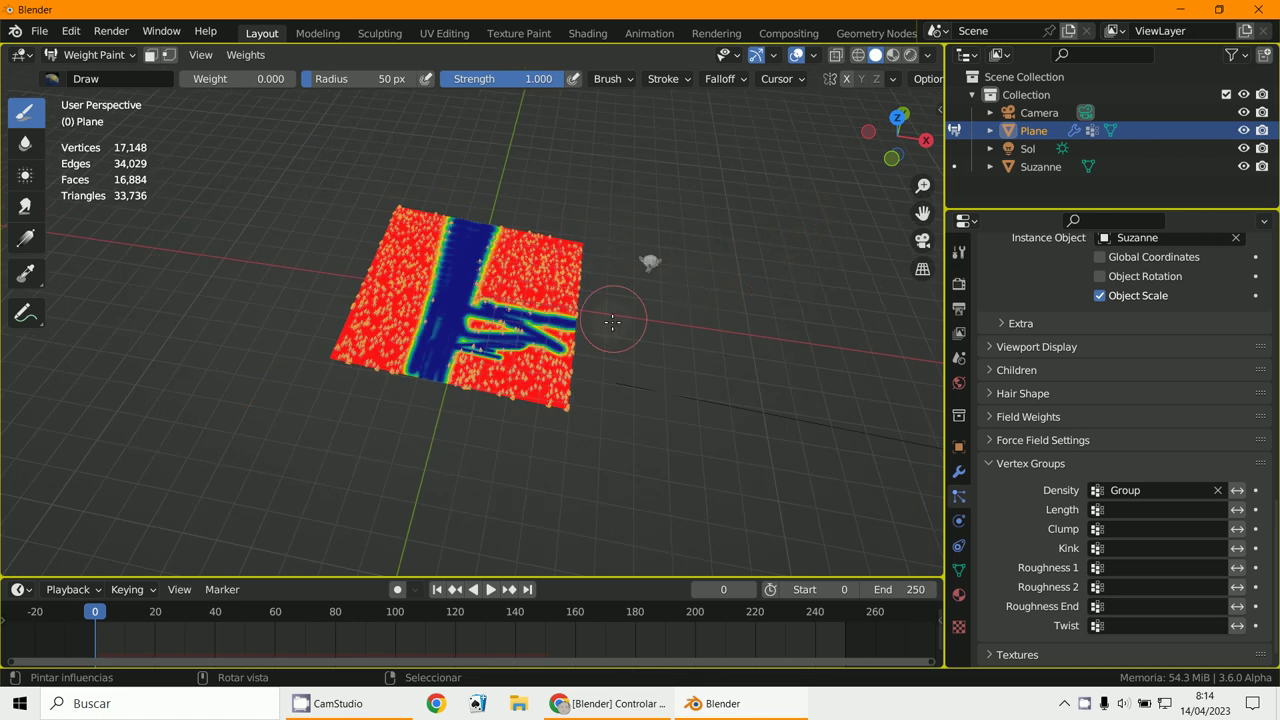
{"action": "scroll", "coordinate": [488, 263], "scroll_direction": "up", "scroll_amount": 5}
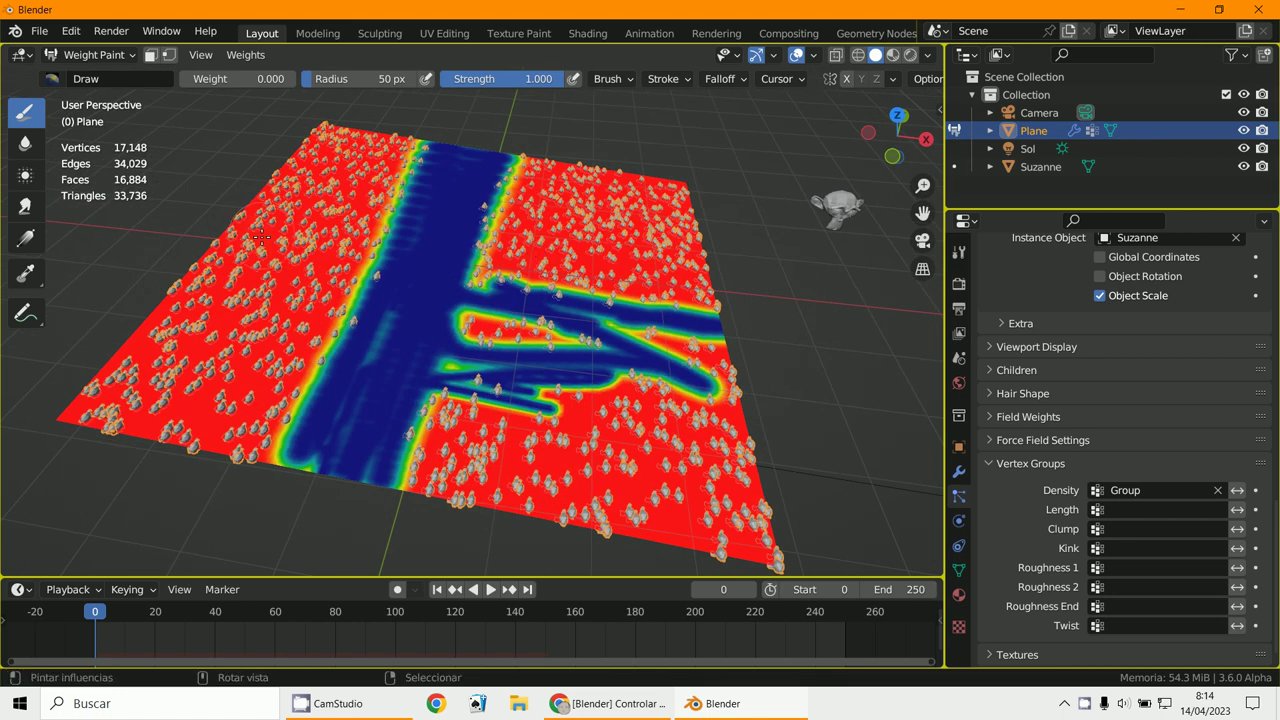
{"action": "middle_click_drag", "start_coordinate": [428, 284], "coordinate": [524, 500]}
{"action": "key", "text": "alt+Tab"}
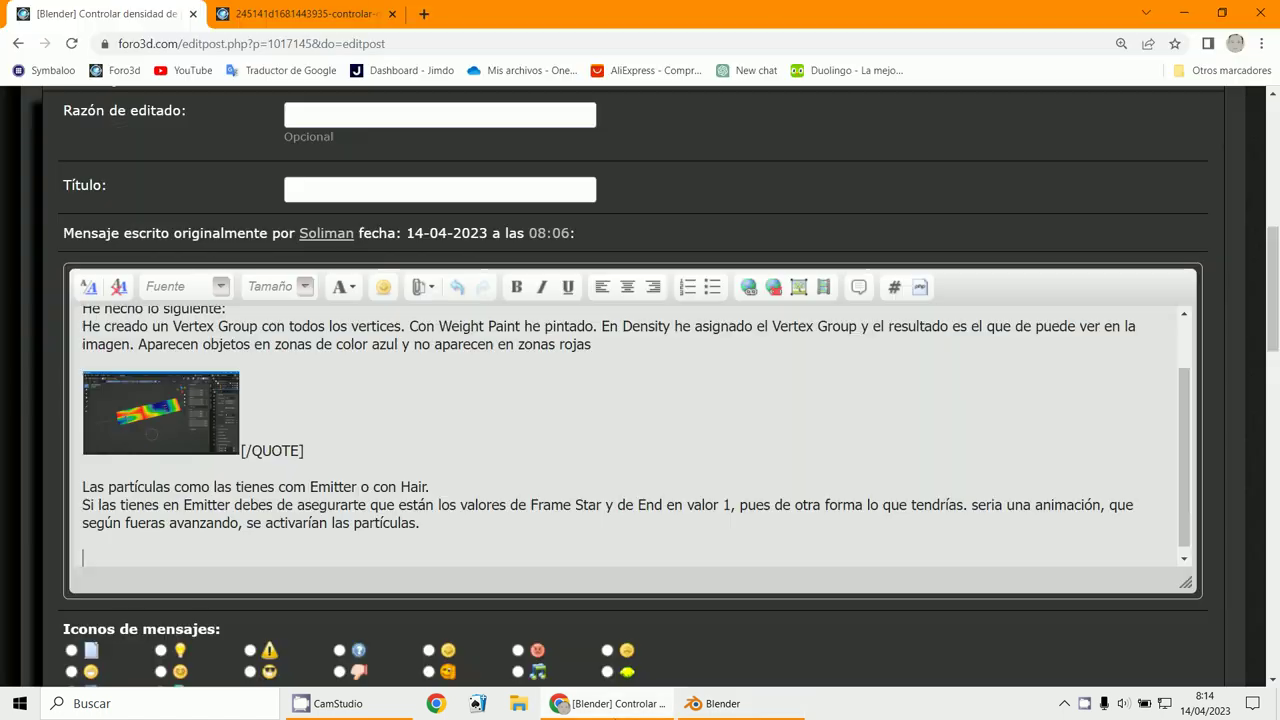
{"action": "key", "text": "alt+Tab"}
{"action": "middle_click_drag", "start_coordinate": [696, 417], "coordinate": [730, 418]}
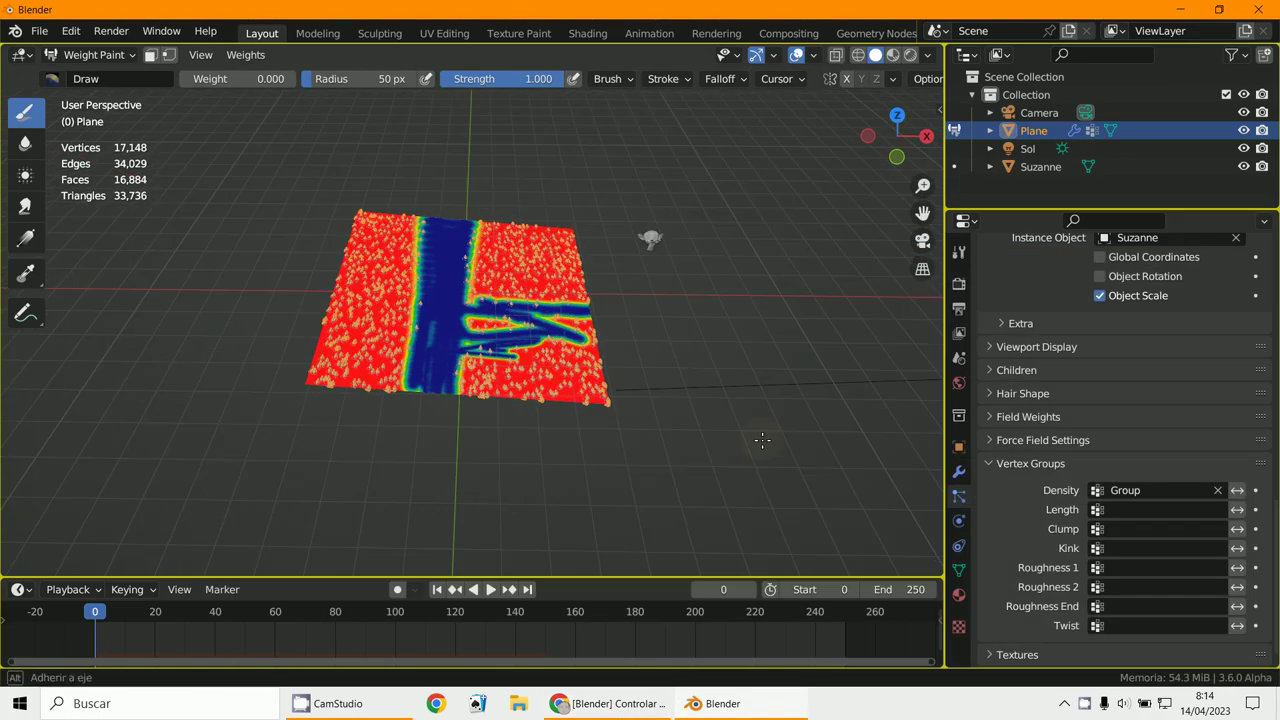
{"action": "scroll", "coordinate": [750, 420], "scroll_direction": "up", "scroll_amount": 3}
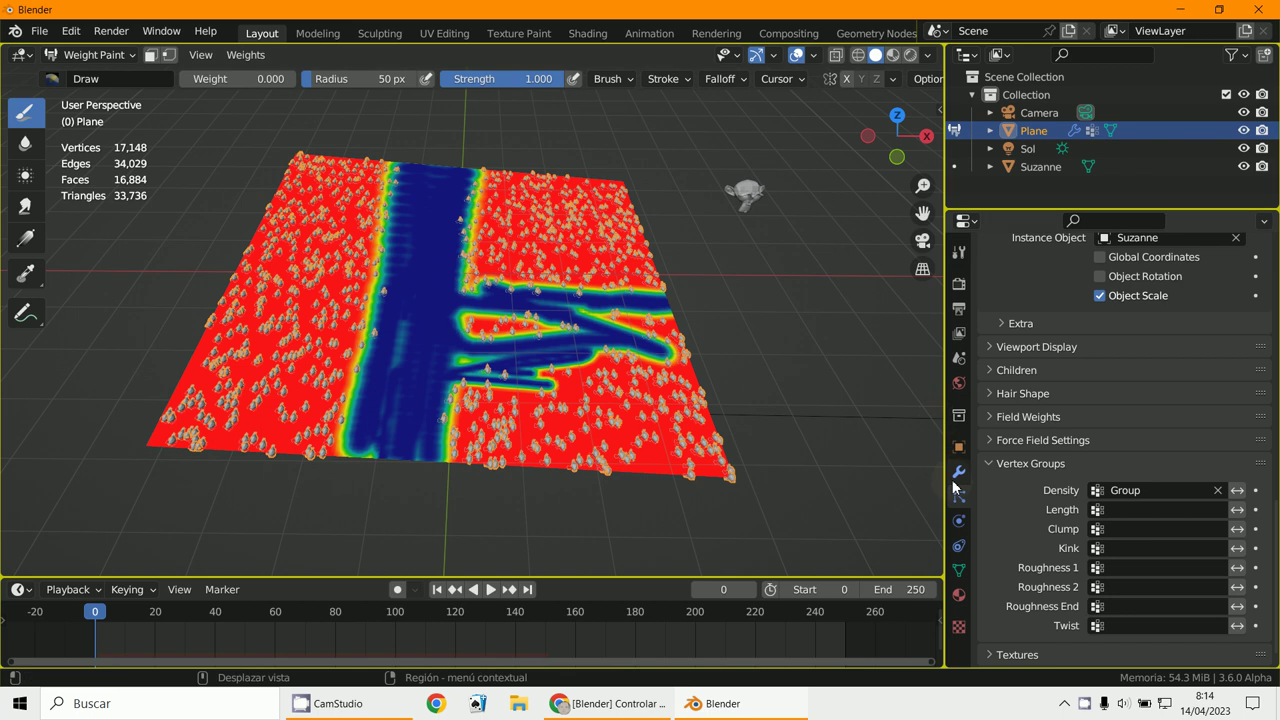
{"action": "scroll", "coordinate": [700, 500], "scroll_direction": "up", "scroll_amount": 2}
{"action": "scroll", "coordinate": [489, 543], "scroll_direction": "down", "scroll_amount": 4}
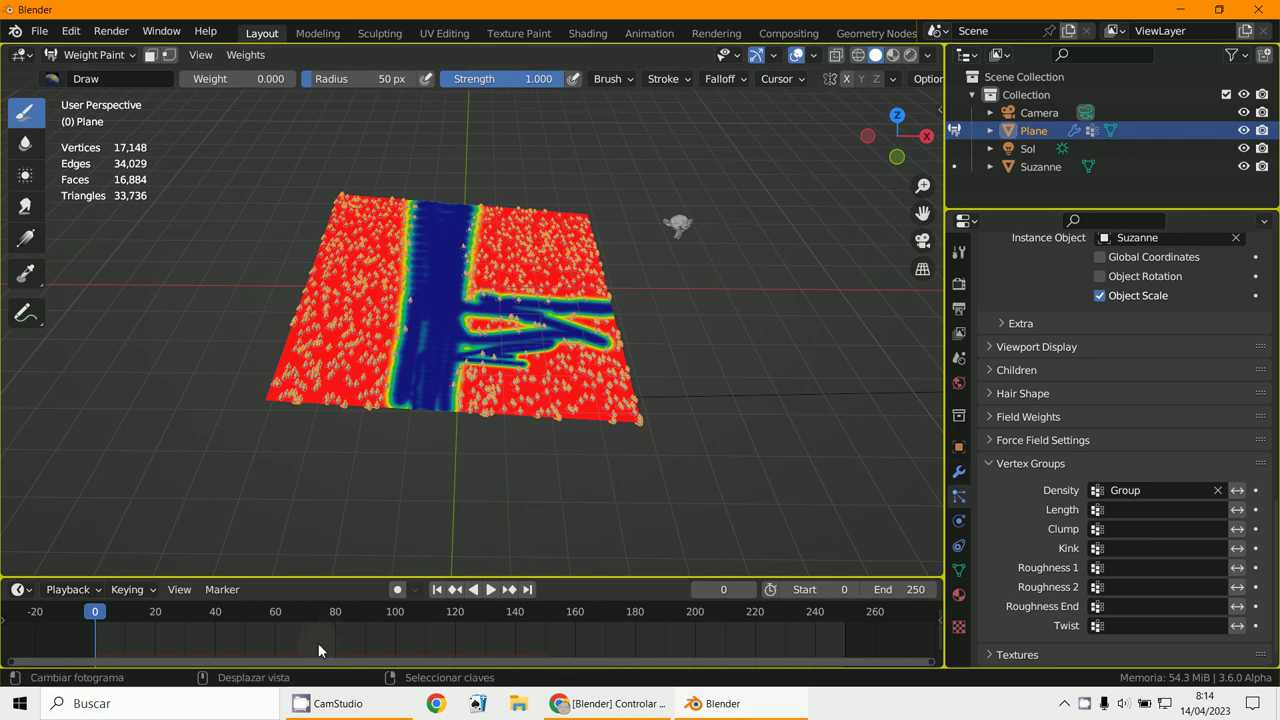
{"action": "left_click", "coordinate": [322, 712]}
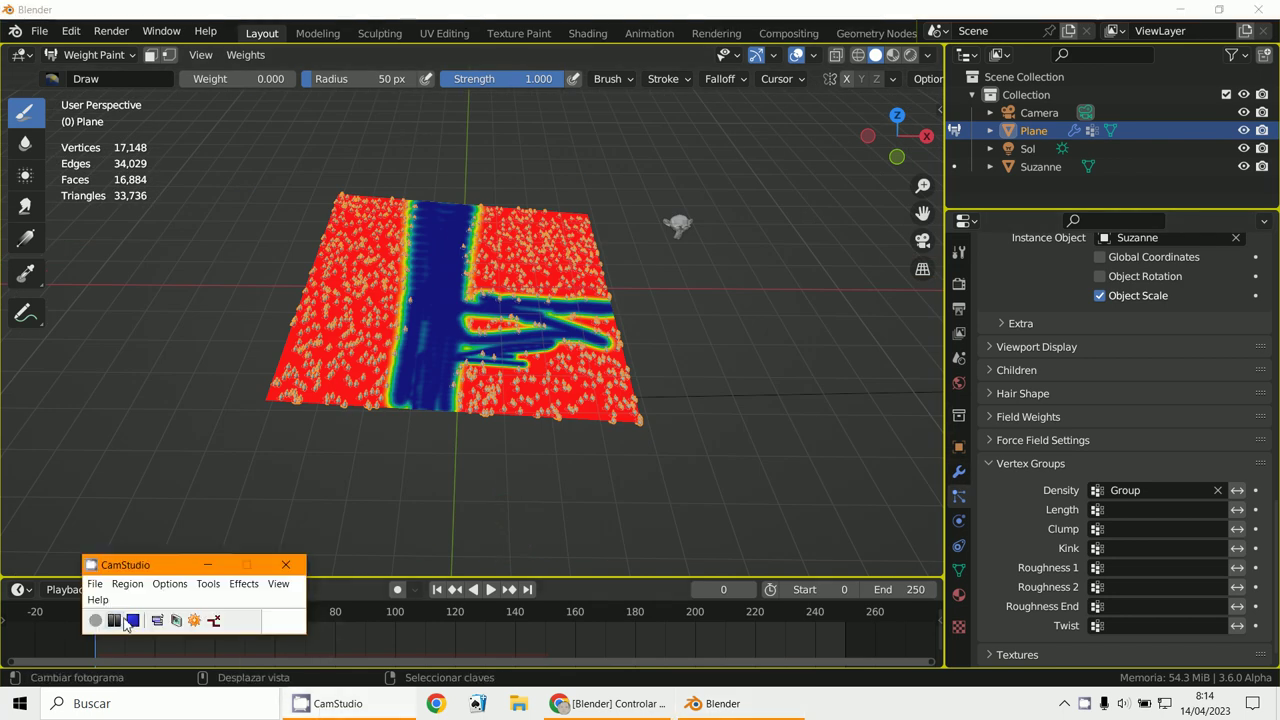